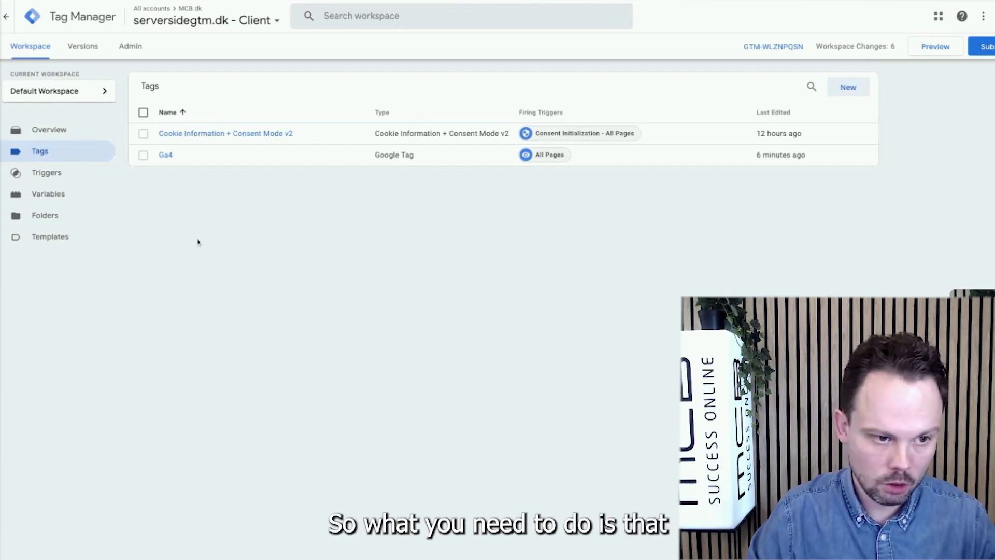
# Search the gallery for 'cookie infor', view the Cookie Information + Consent Mode v2 template, then return to Templates.
pyautogui.click(56, 241)
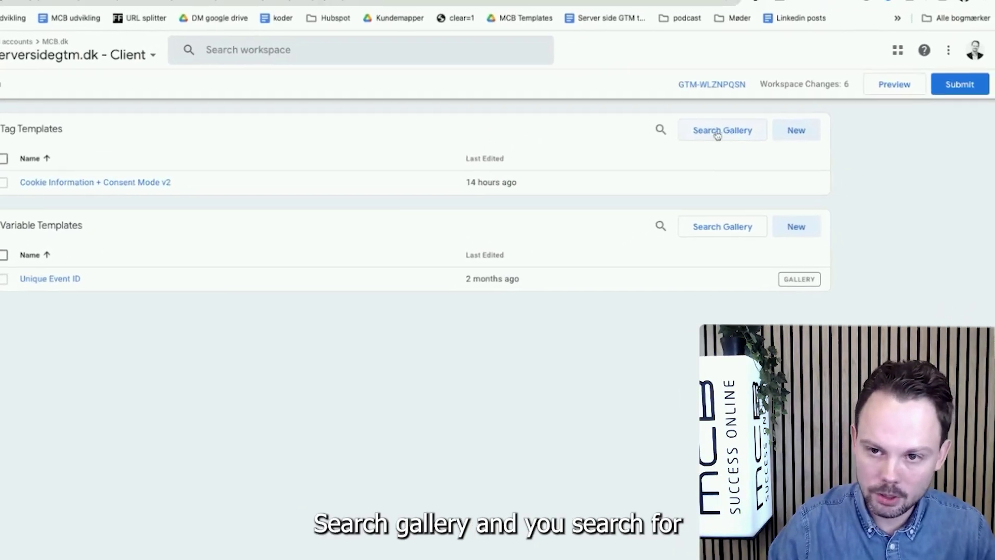
pyautogui.click(708, 141)
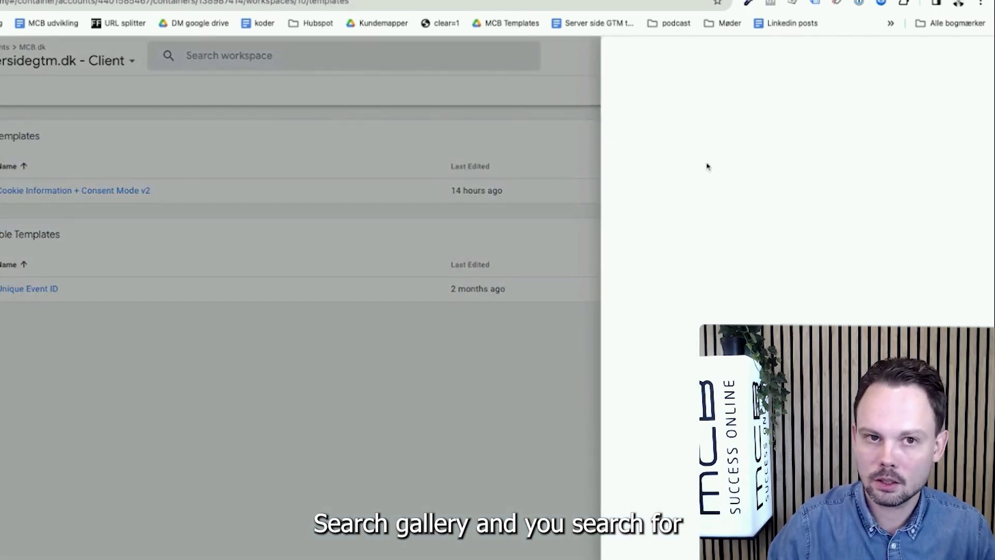
pyautogui.click(967, 55)
pyautogui.write('cookie infor')
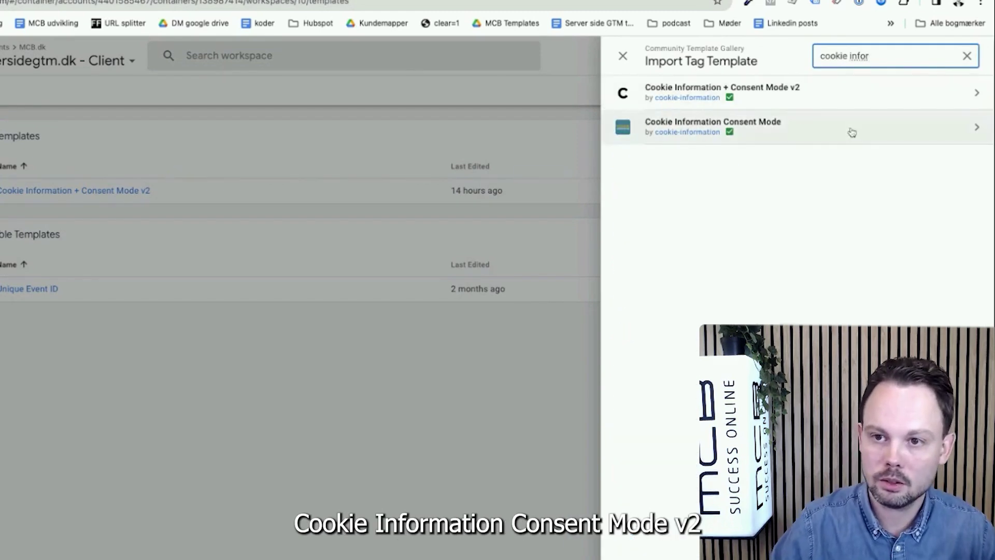
pyautogui.click(780, 95)
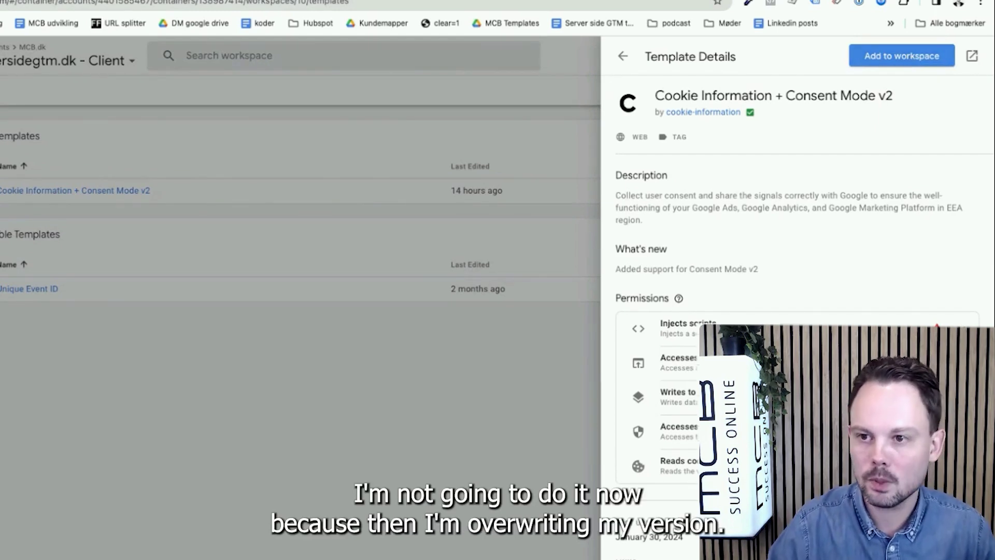
pyautogui.click(622, 56)
pyautogui.click(623, 56)
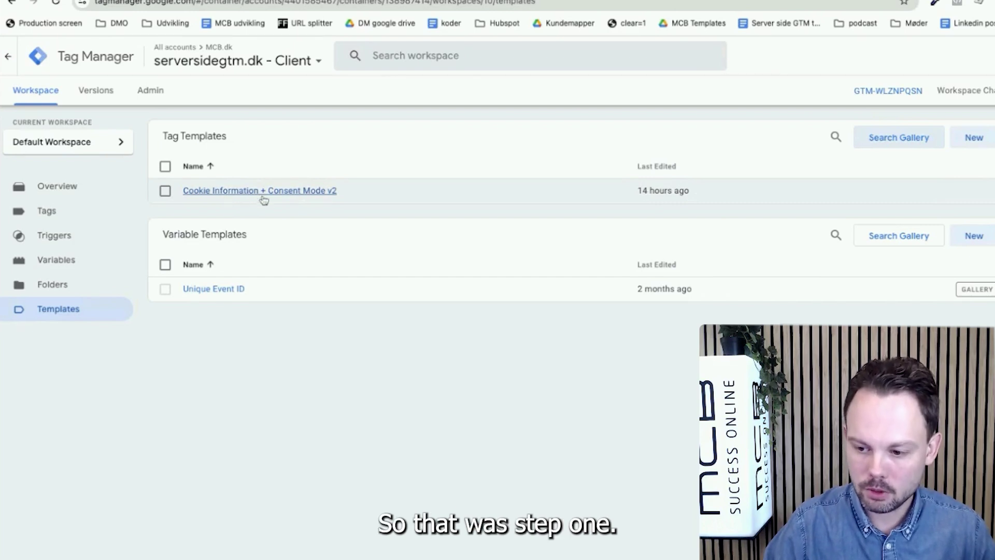
# Create a new tag with the Cookie Information + Consent Mode v2 tag type.
pyautogui.click(83, 219)
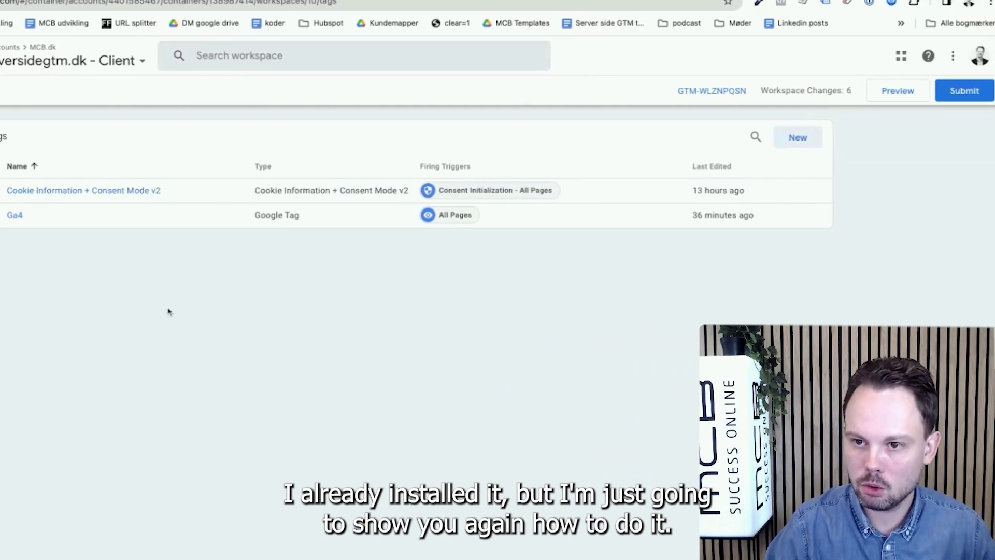
pyautogui.click(800, 142)
pyautogui.click(618, 154)
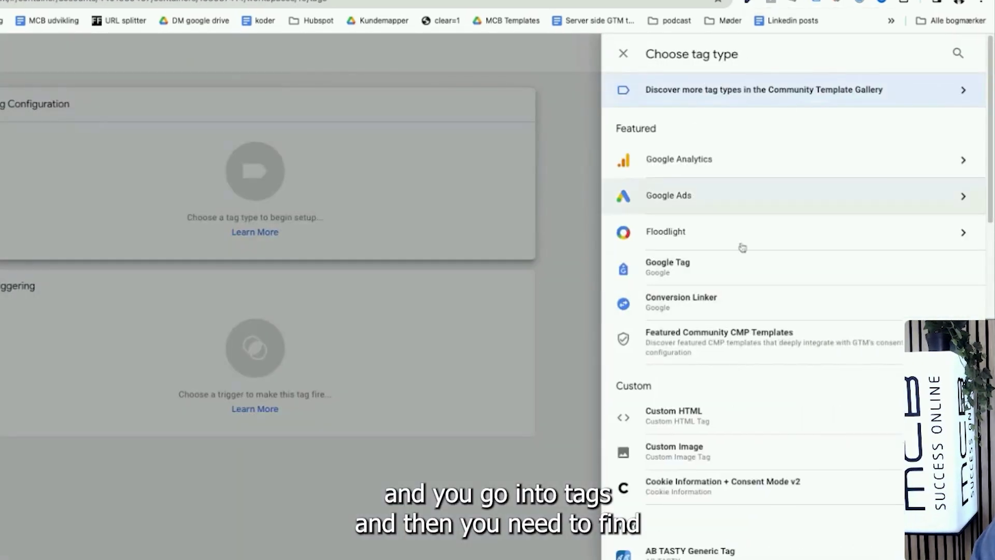
pyautogui.click(730, 490)
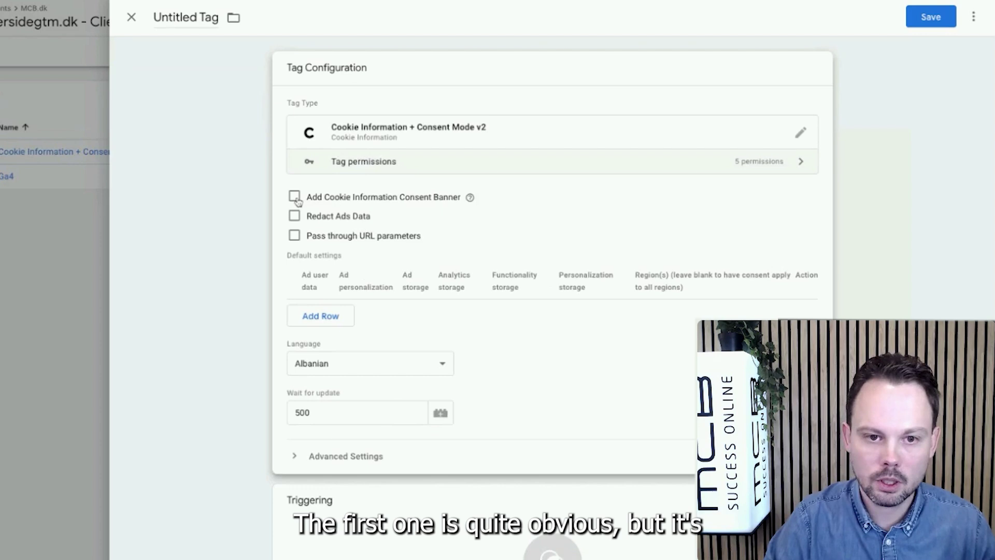
# Enable 'Add Cookie Information Consent Banner' in the tag configuration.
pyautogui.click(295, 197)
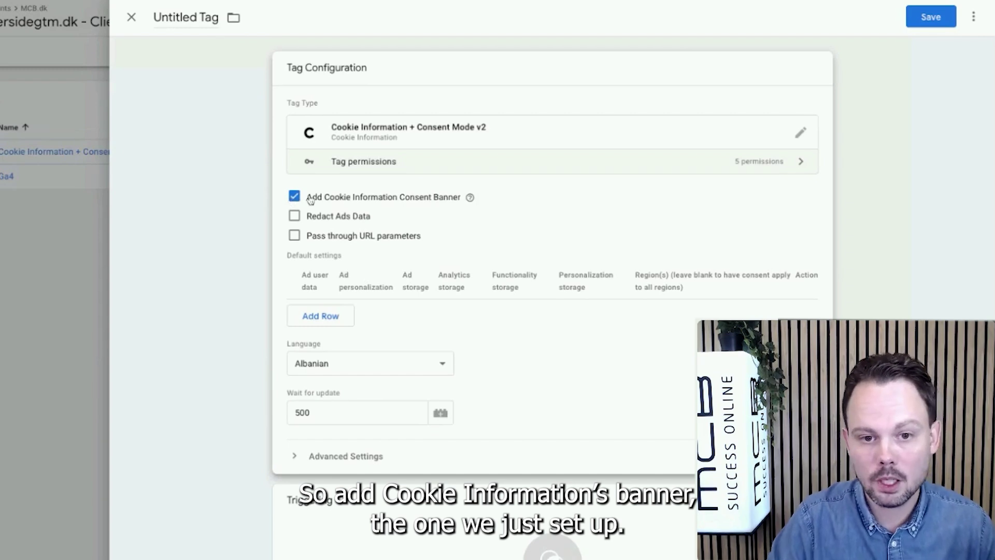
# Enable the 'Redact Ads Data' checkbox in the tag configuration.
pyautogui.click(295, 216)
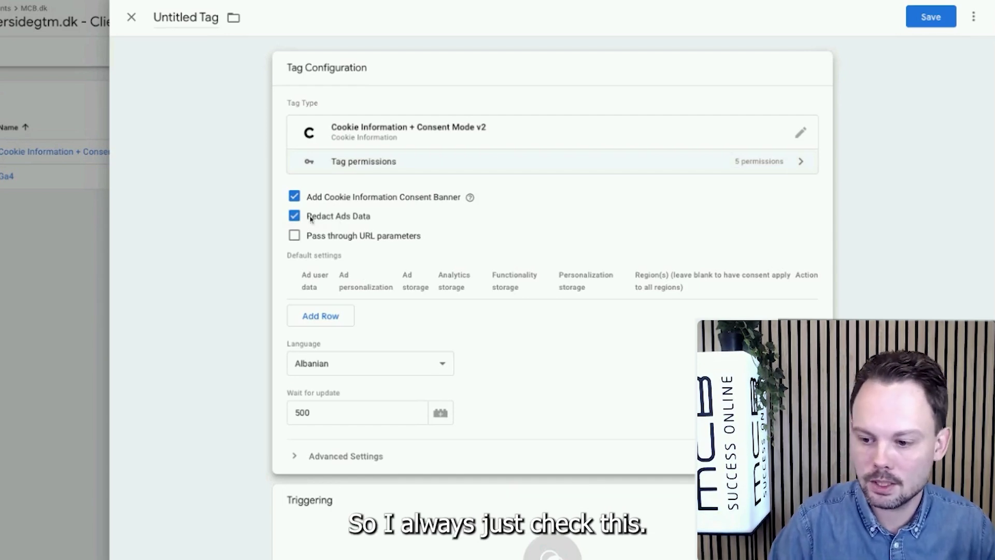
pyautogui.click(294, 237)
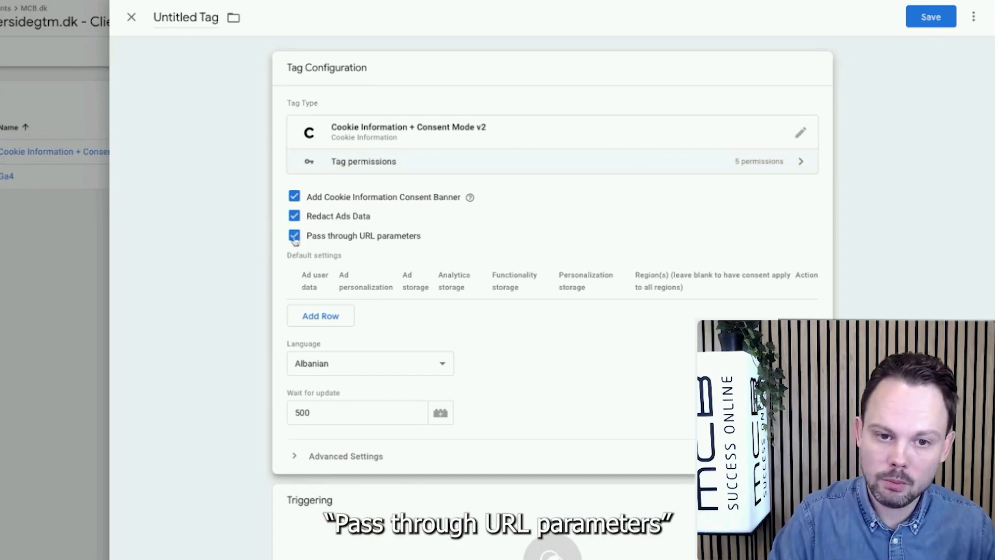
pyautogui.click(295, 237)
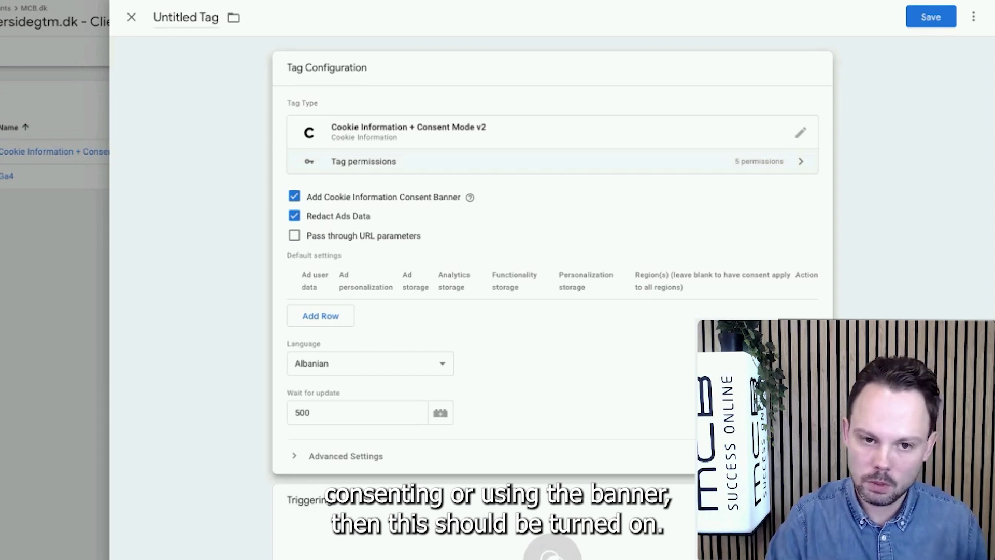
pyautogui.click(294, 235)
pyautogui.click(294, 235)
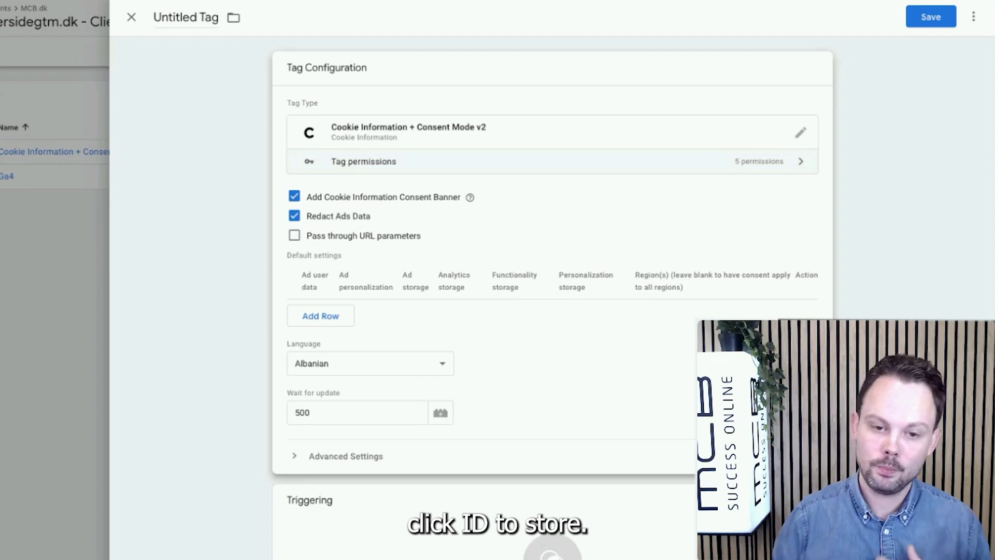
pyautogui.click(294, 236)
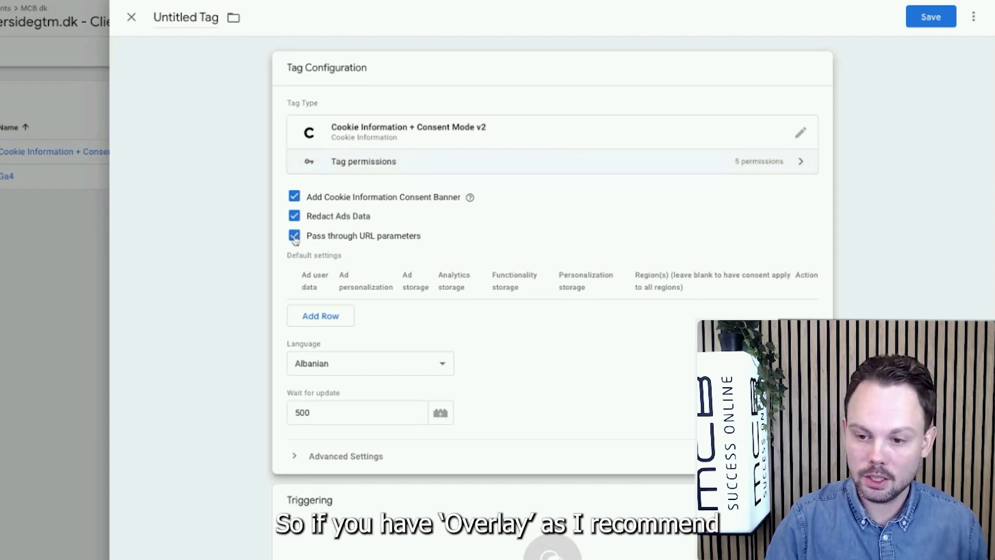
pyautogui.click(294, 236)
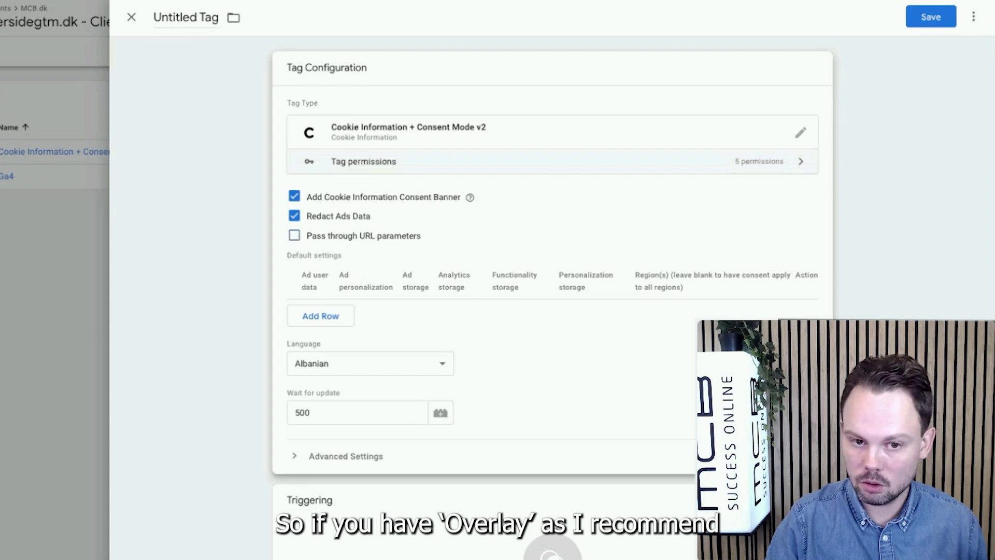
# Add a default consent row with Ad user data and all other types denied, Regions left blank.
pyautogui.click(330, 321)
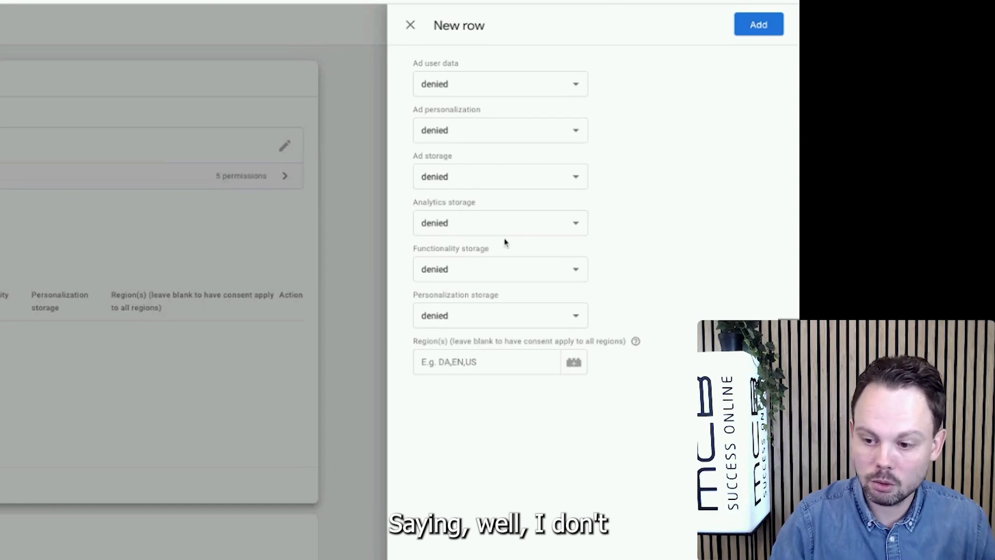
pyautogui.click(493, 83)
pyautogui.click(498, 108)
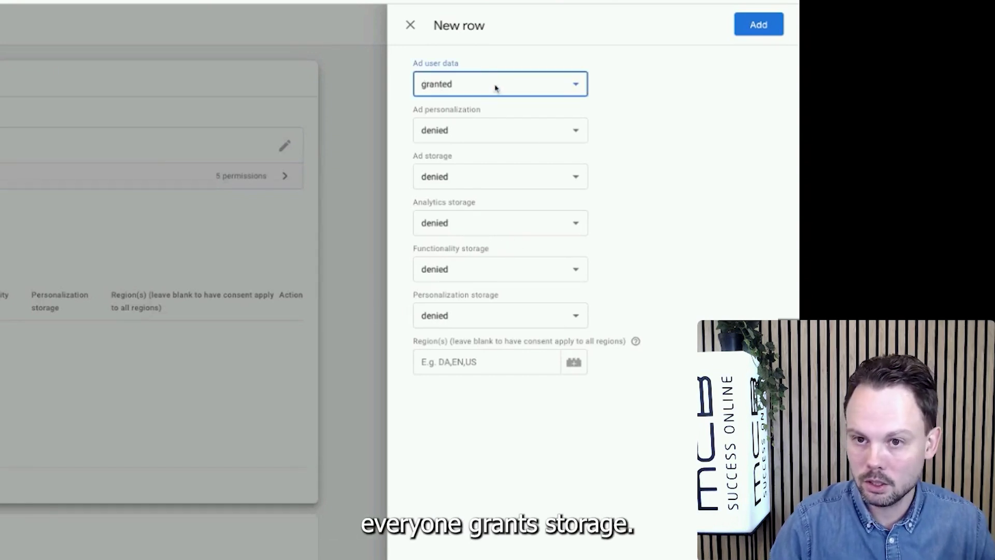
pyautogui.click(495, 88)
pyautogui.click(477, 74)
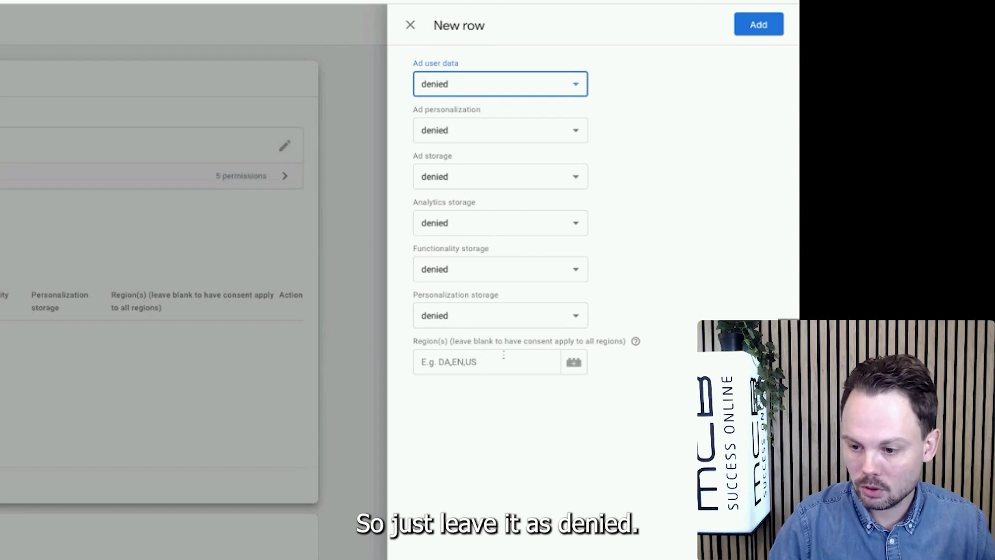
pyautogui.moveTo(636, 342)
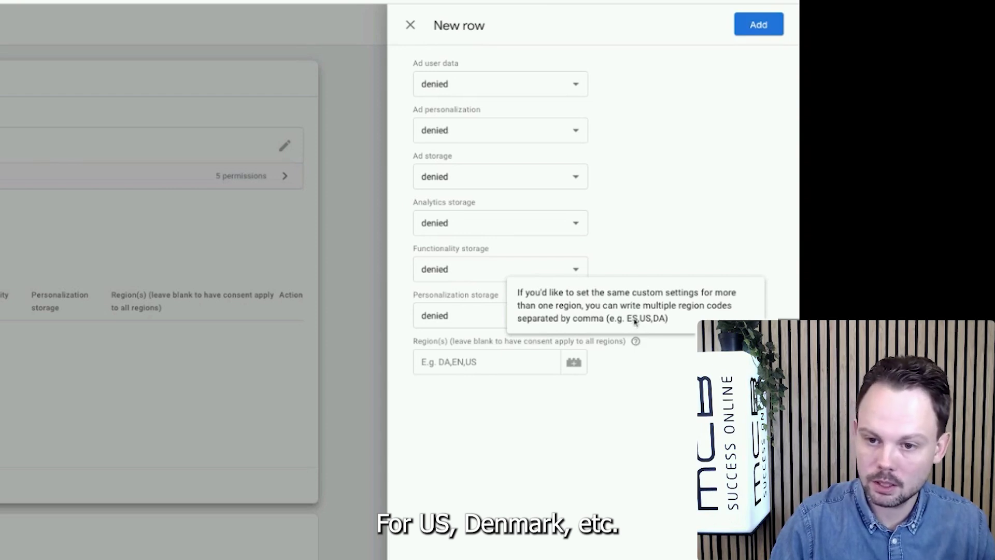
pyautogui.click(437, 360)
pyautogui.click(456, 410)
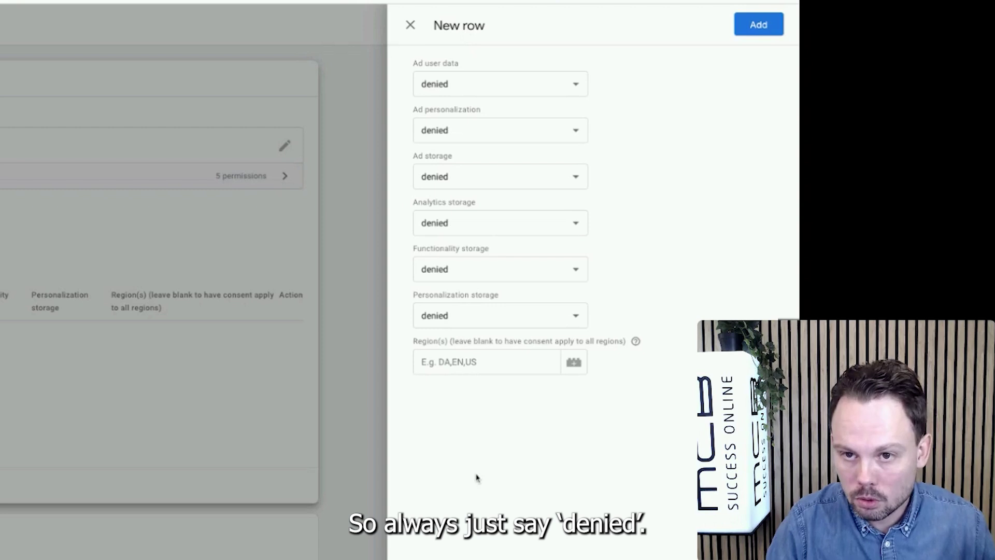
# Save the all-denied consent row and switch the banner language from Albanian to English.
pyautogui.click(758, 24)
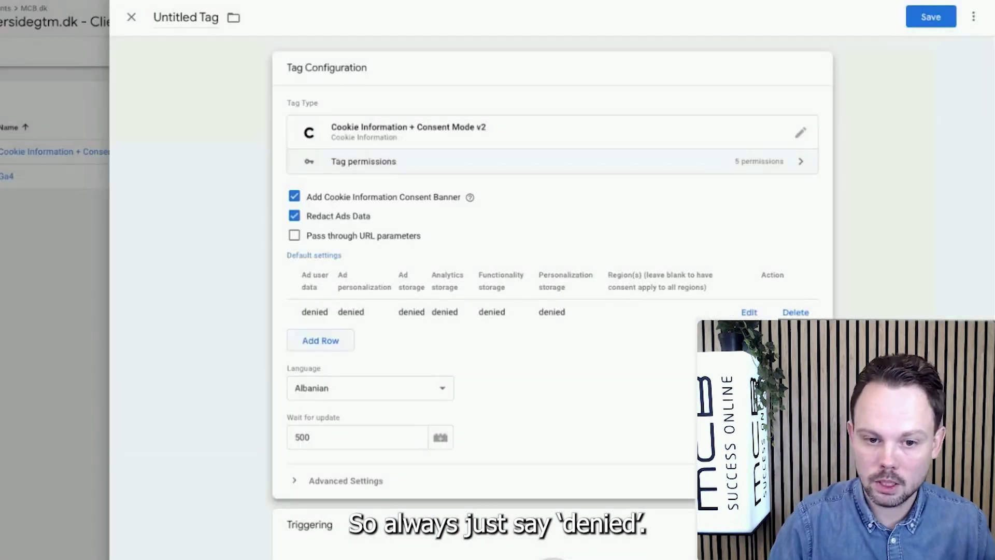
pyautogui.click(395, 390)
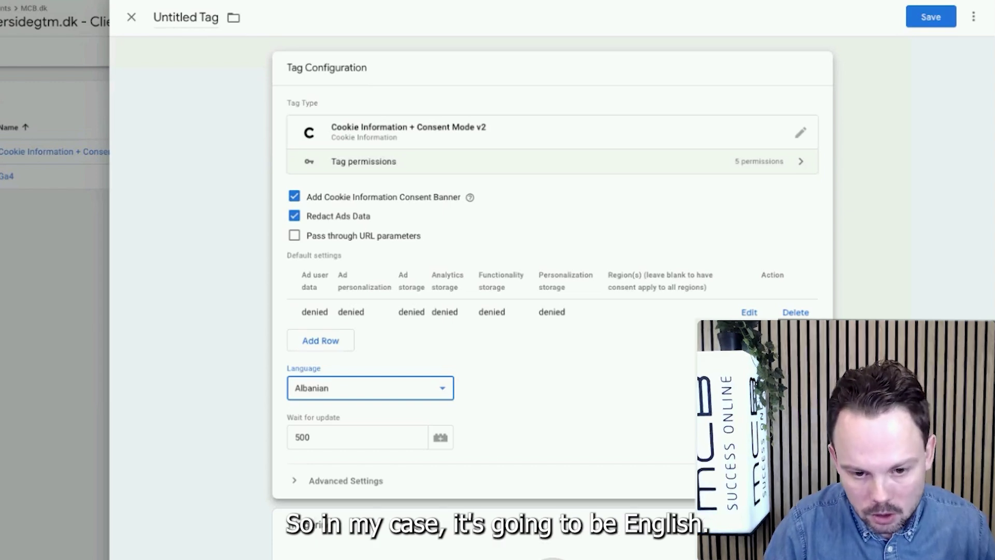
pyautogui.press('e')
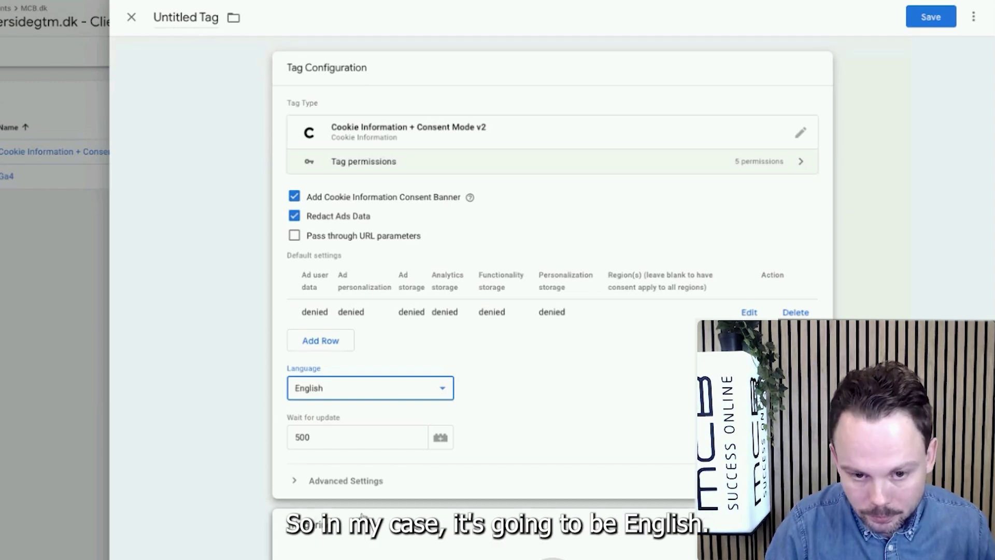
pyautogui.click(543, 389)
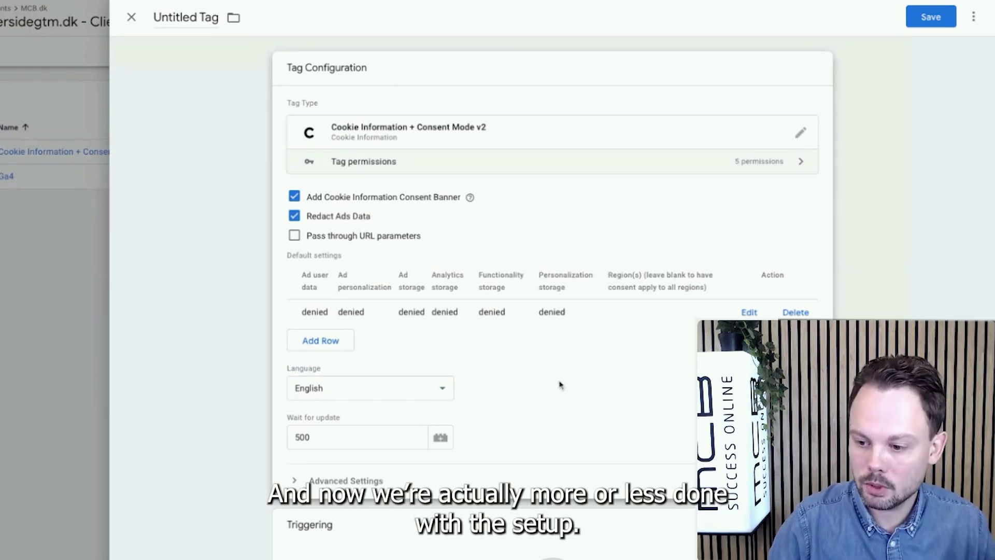
pyautogui.doubleClick(322, 437)
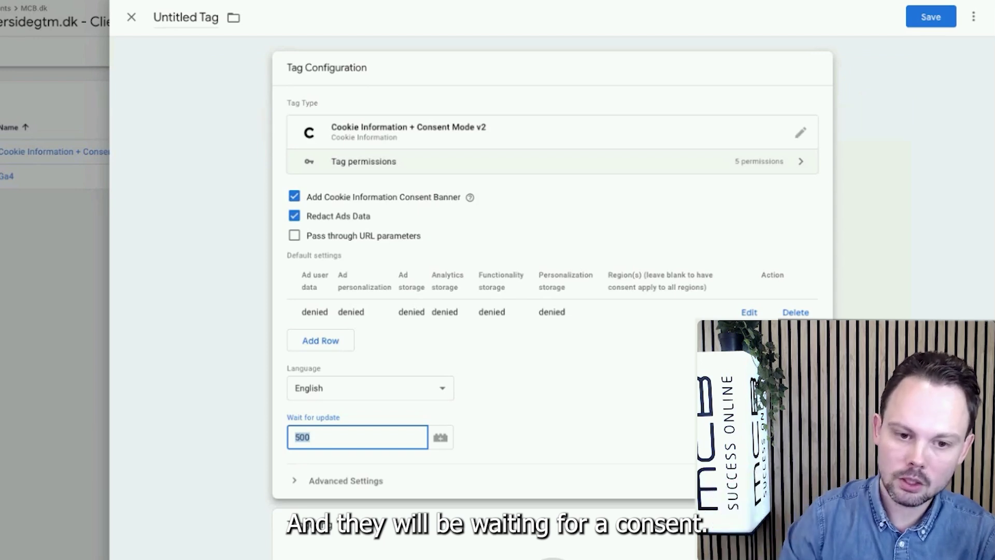
# Change the Wait for update value from 500 to 15000 milliseconds.
pyautogui.click(325, 435)
pyautogui.doubleClick(325, 435)
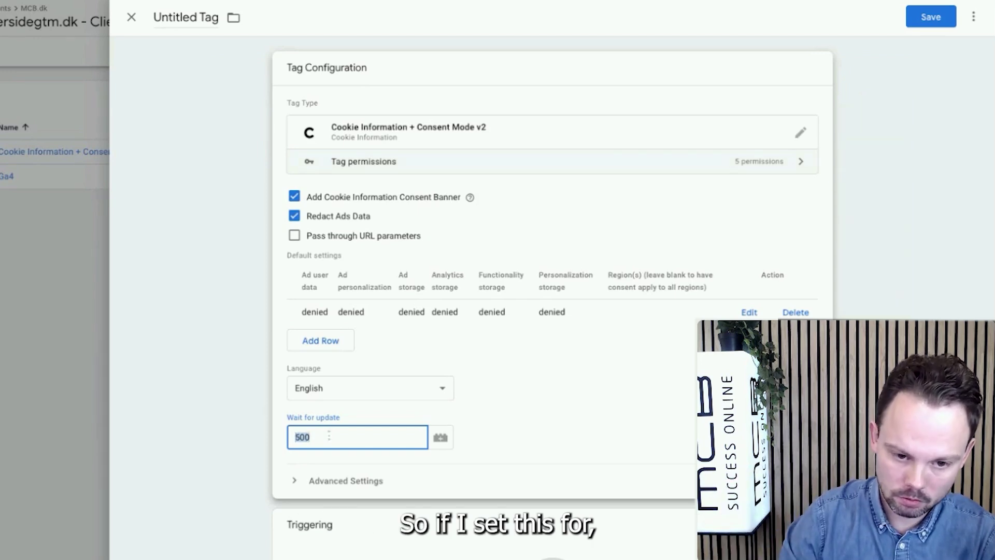
pyautogui.write('3000')
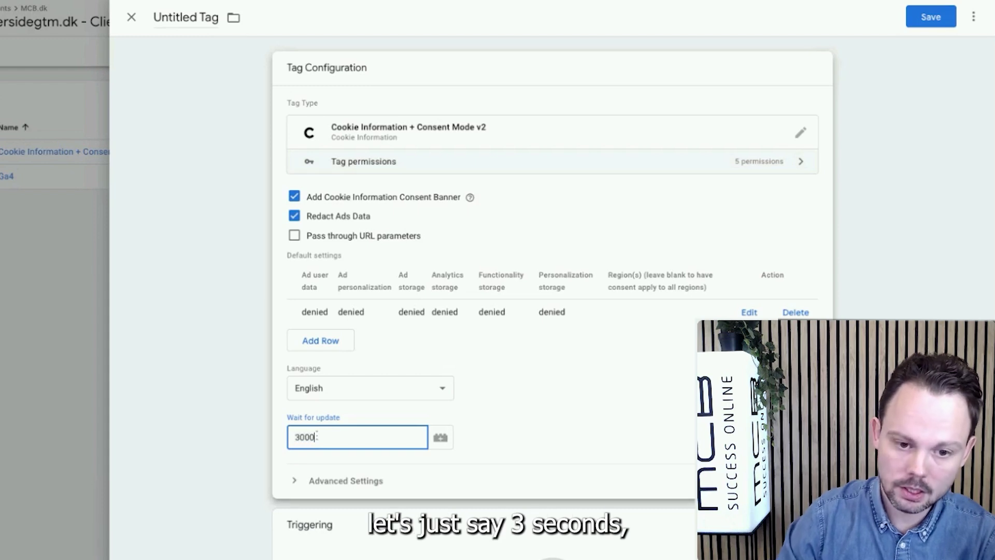
pyautogui.click(511, 428)
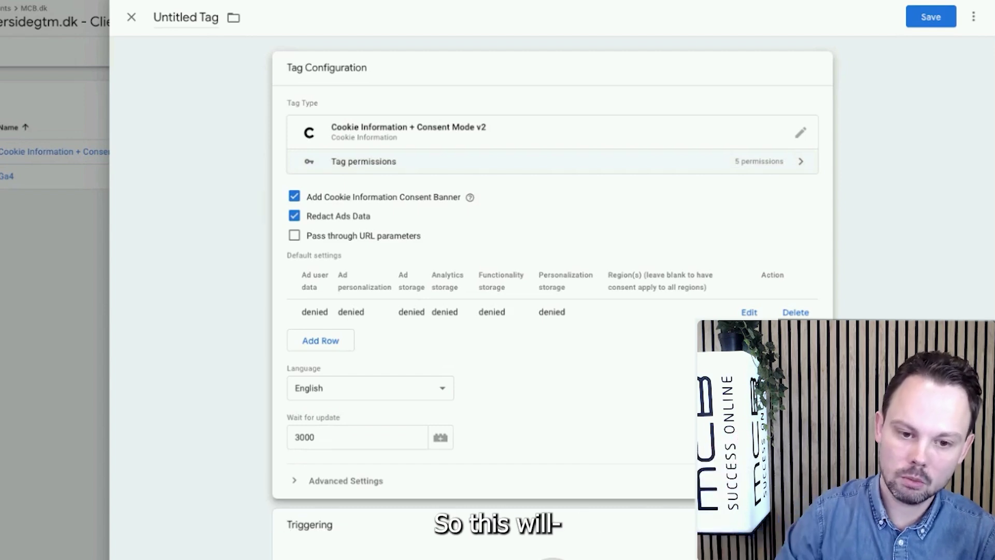
pyautogui.doubleClick(318, 433)
pyautogui.write('15000')
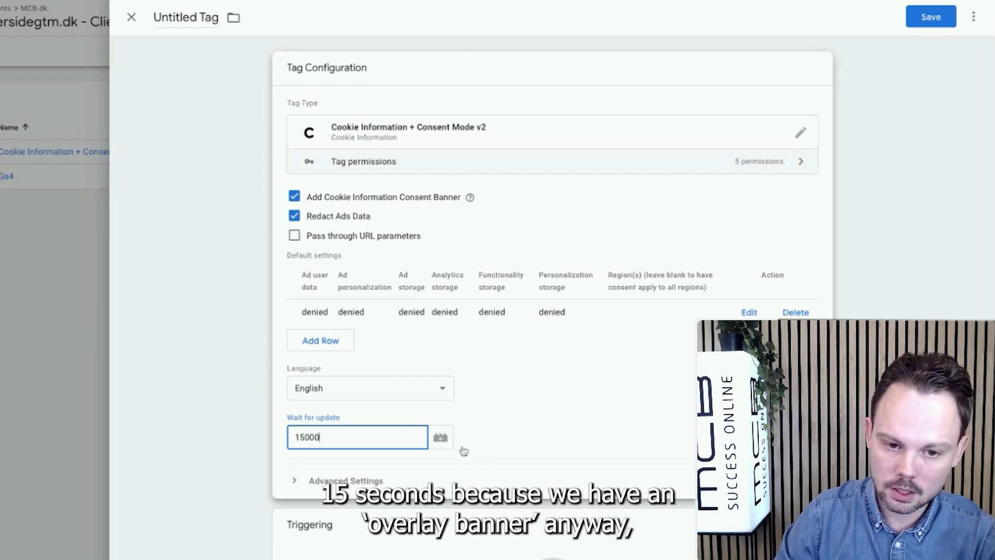
pyautogui.click(522, 438)
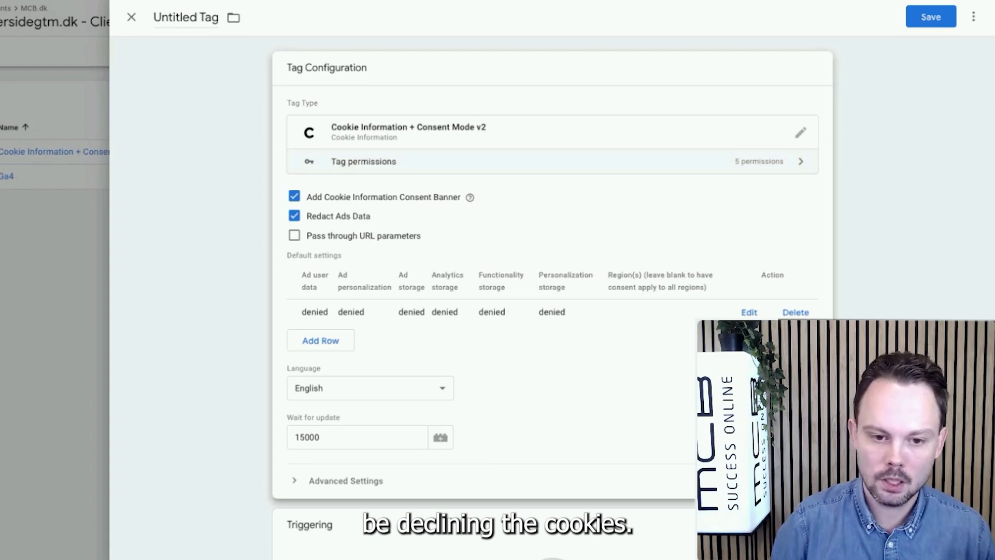
pyautogui.click(357, 437)
pyautogui.doubleClick(339, 437)
pyautogui.write('500')
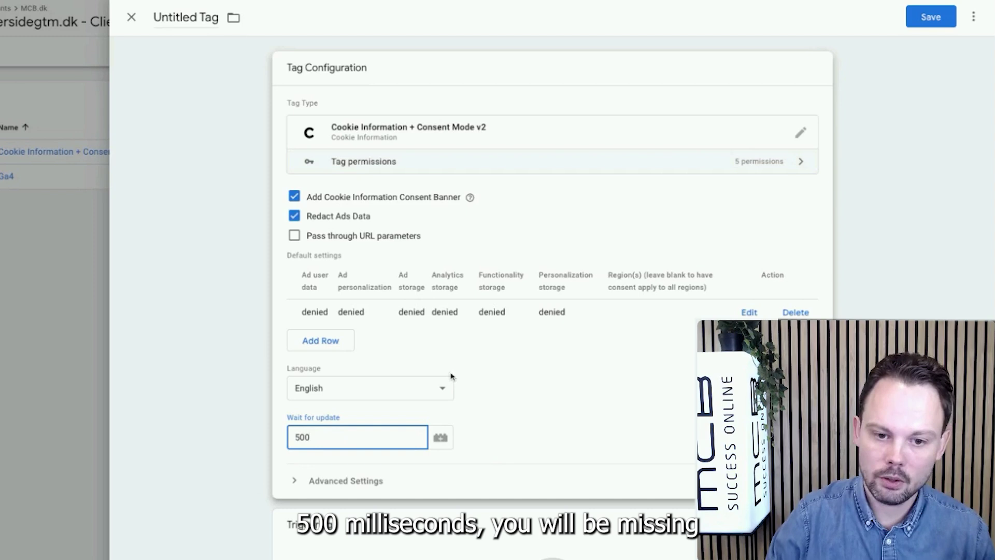
pyautogui.click(570, 431)
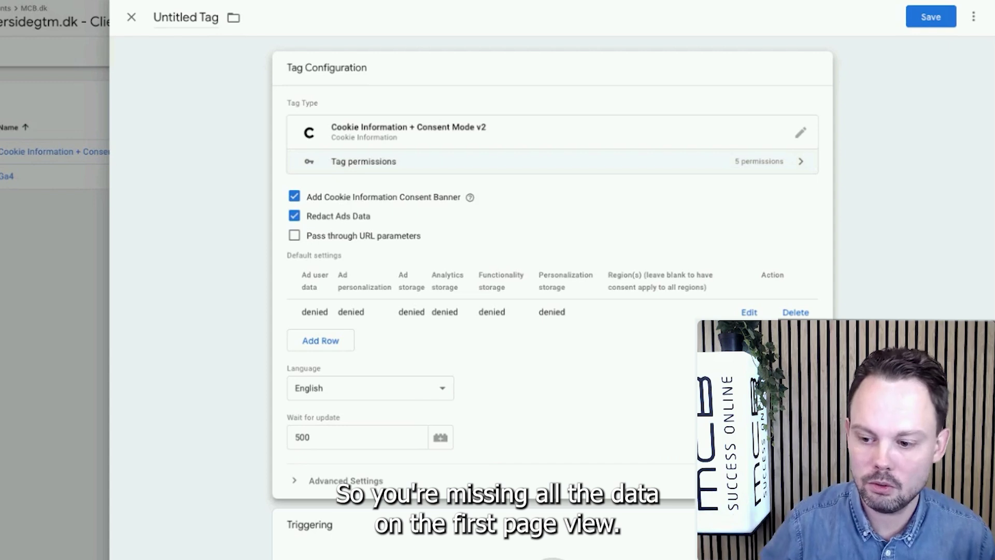
pyautogui.doubleClick(308, 438)
pyautogui.write('1500')
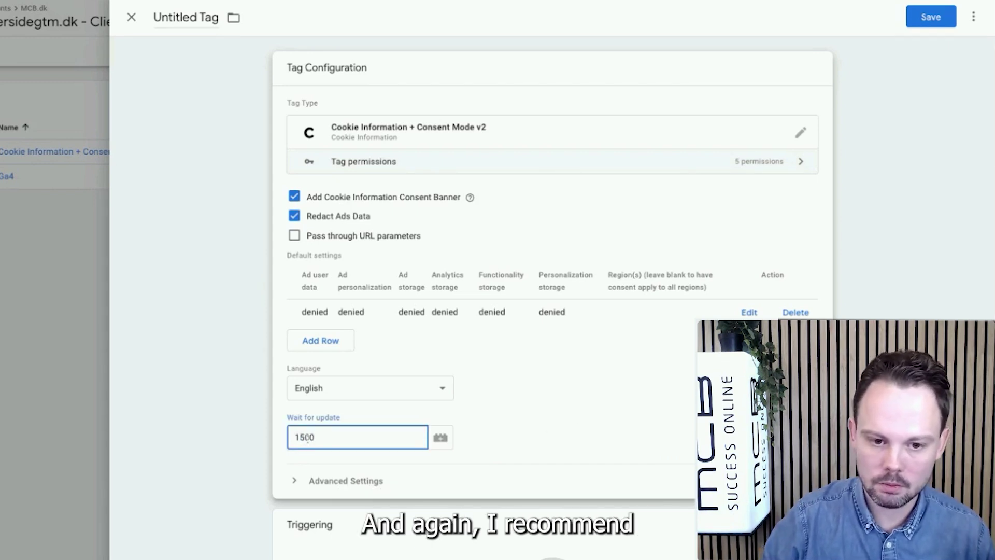
pyautogui.write('00')
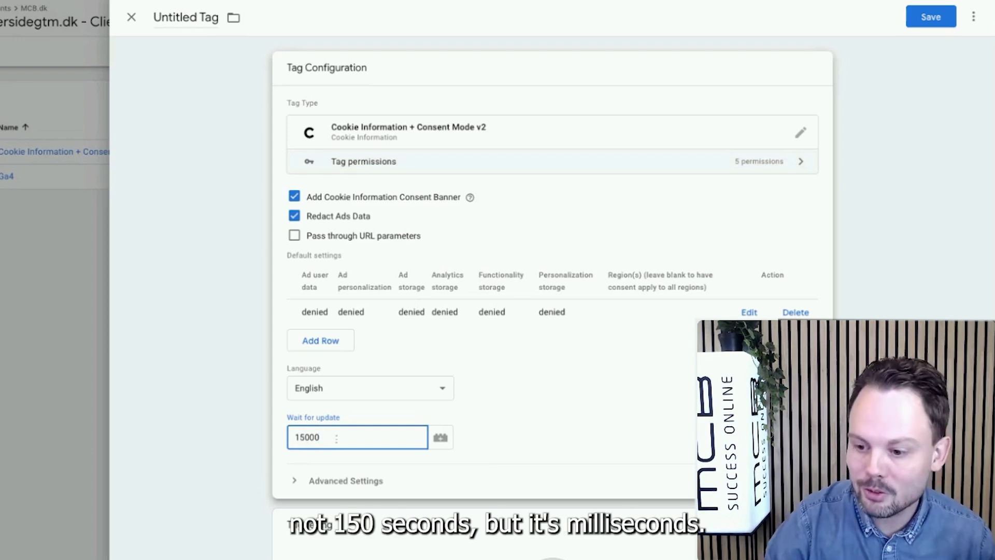
pyautogui.click(520, 431)
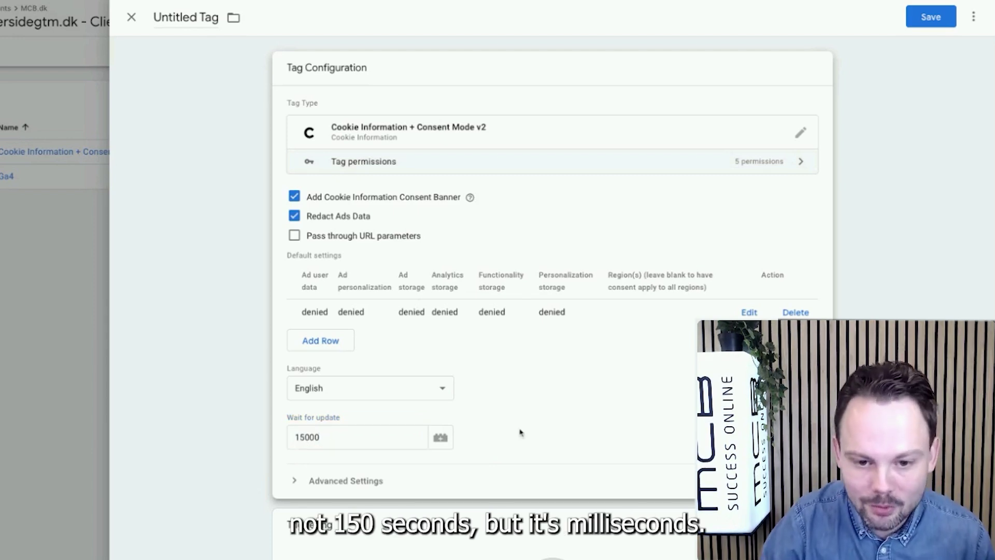
pyautogui.click(304, 437)
pyautogui.click(684, 446)
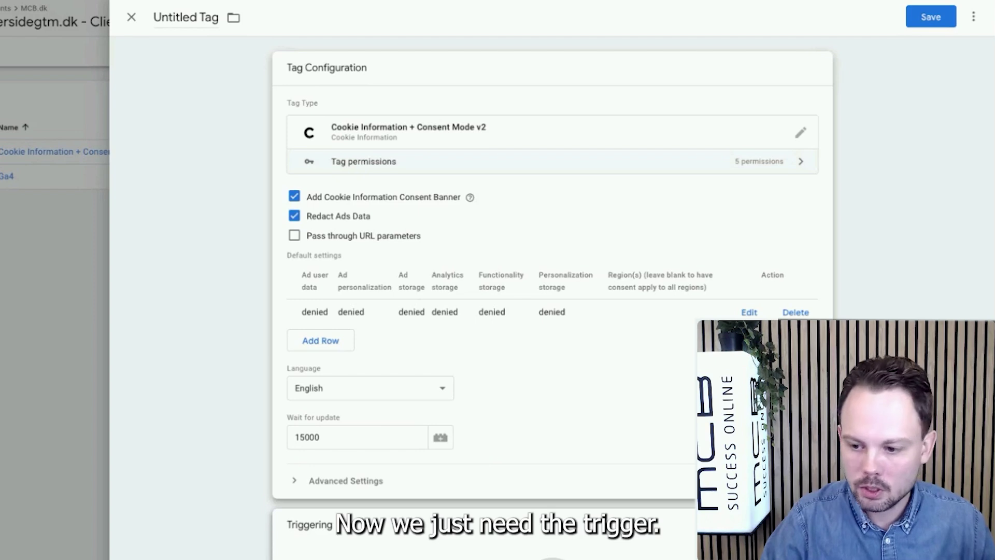
# Set Consent Initialization - All Pages as the tag's firing trigger.
pyautogui.click(588, 445)
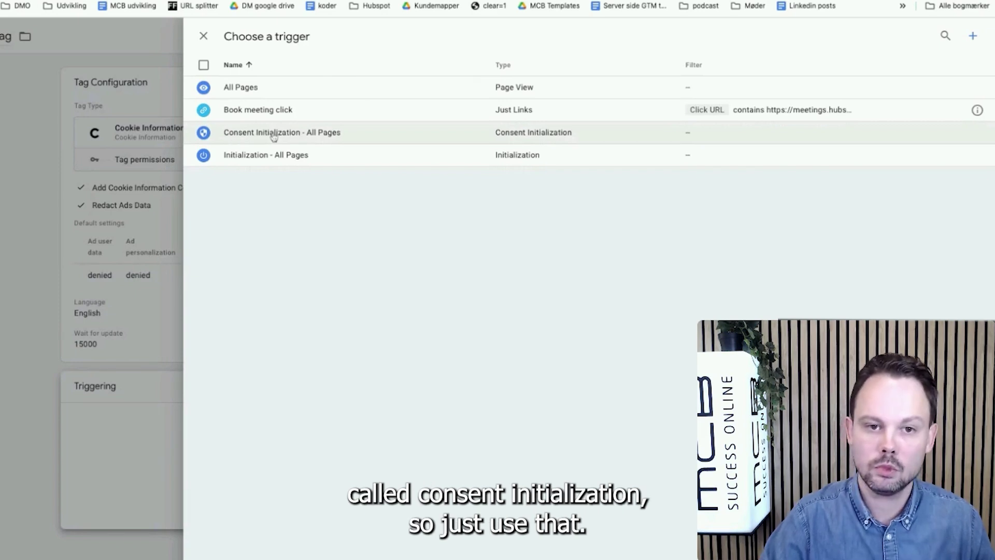
pyautogui.click(273, 133)
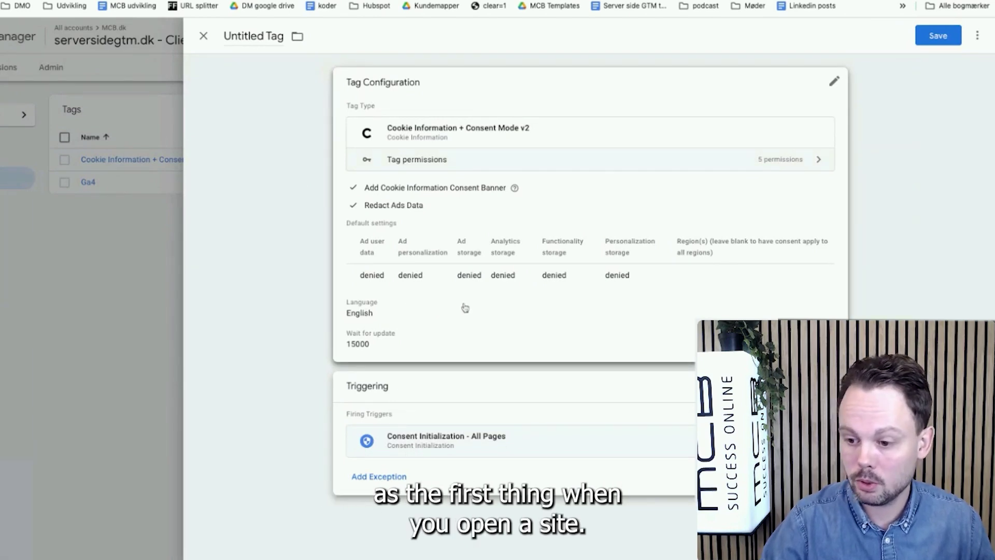
# Save the tag under the name 'Cookie Information banner'.
pyautogui.click(931, 41)
pyautogui.click(506, 173)
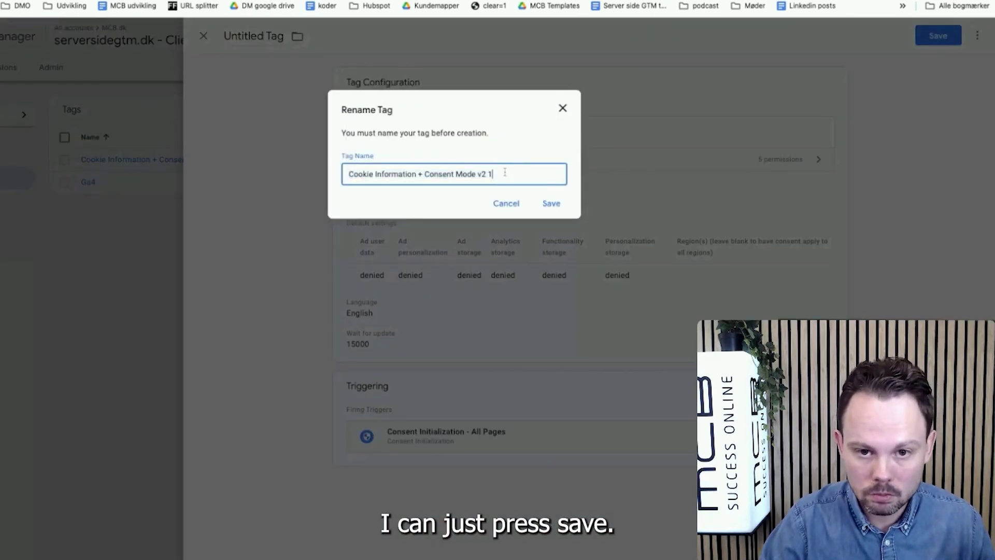
pyautogui.moveTo(418, 174); pyautogui.dragTo(564, 175)
pyautogui.write('abnn')
pyautogui.press('BackSpace')
pyautogui.press('BackSpace')
pyautogui.press('BackSpace')
pyautogui.press('BackSpace')
pyautogui.write('banner')
pyautogui.press('BackSpace')
pyautogui.press('BackSpace')
pyautogui.press('BackSpace')
pyautogui.press('BackSpace')
pyautogui.press('BackSpace')
pyautogui.press('BackSpace')
pyautogui.write('banner')
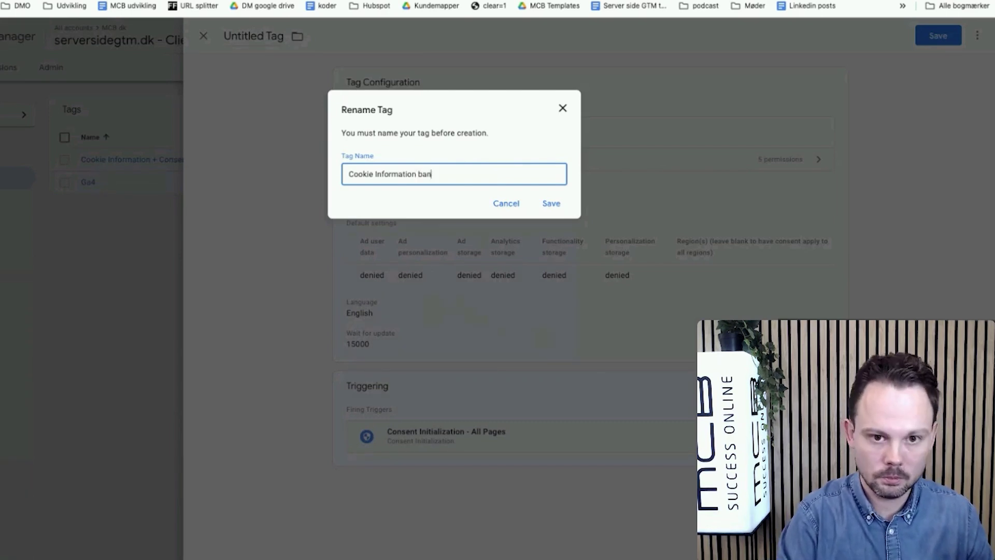
pyautogui.click(548, 204)
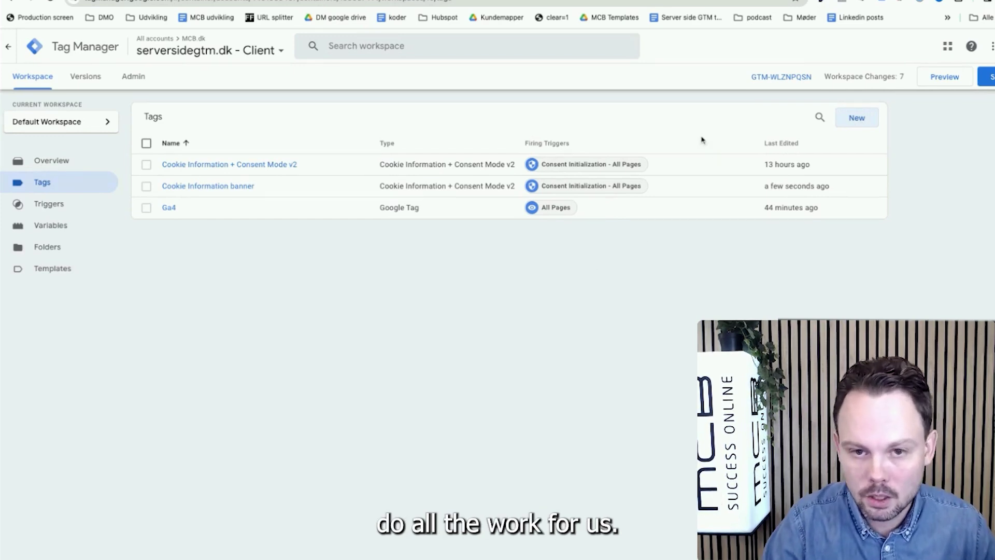
# Delete the Cookie Information banner tag and launch Preview mode for the container.
pyautogui.click(146, 187)
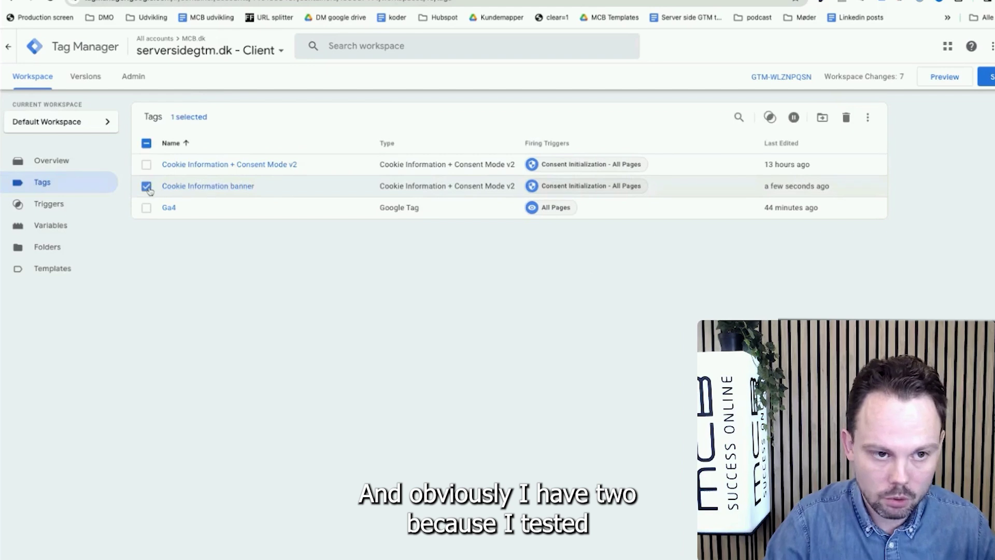
pyautogui.click(846, 121)
pyautogui.click(634, 171)
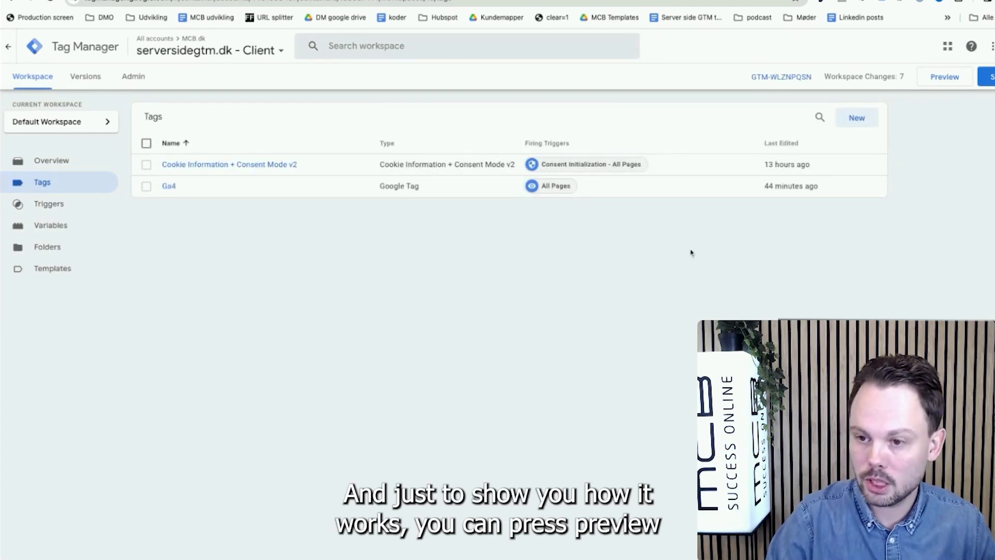
pyautogui.click(944, 77)
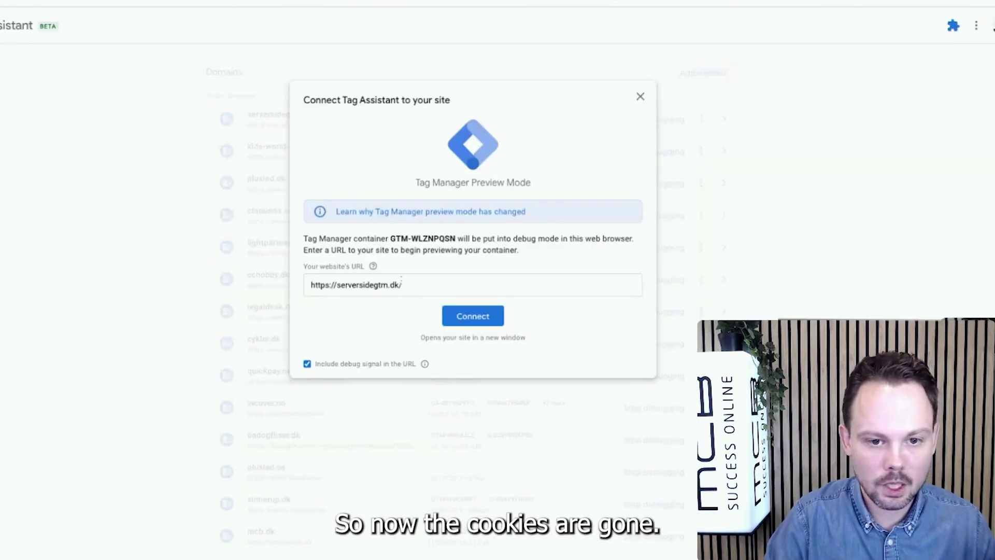
pyautogui.click(401, 283)
pyautogui.hotkey('ctrl', 'a')
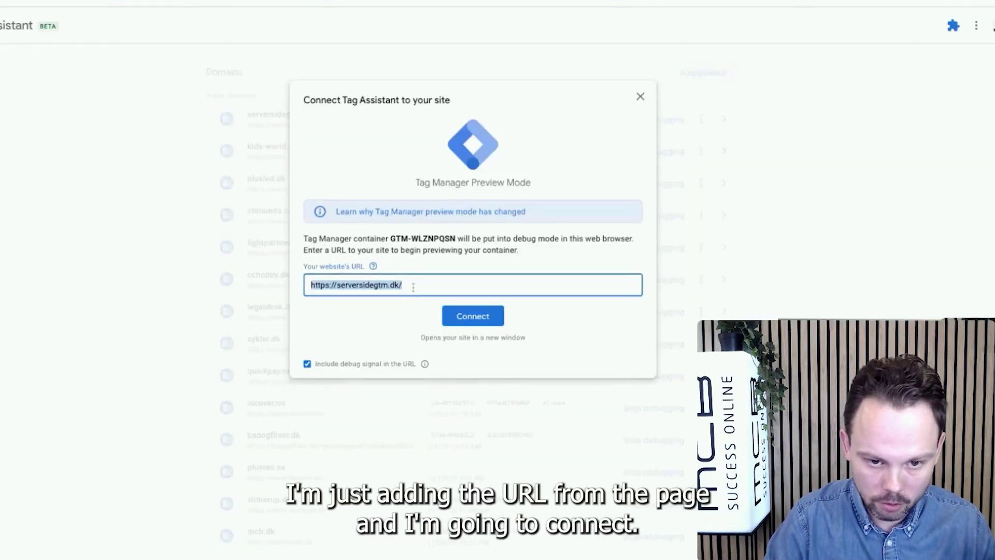
pyautogui.click(472, 316)
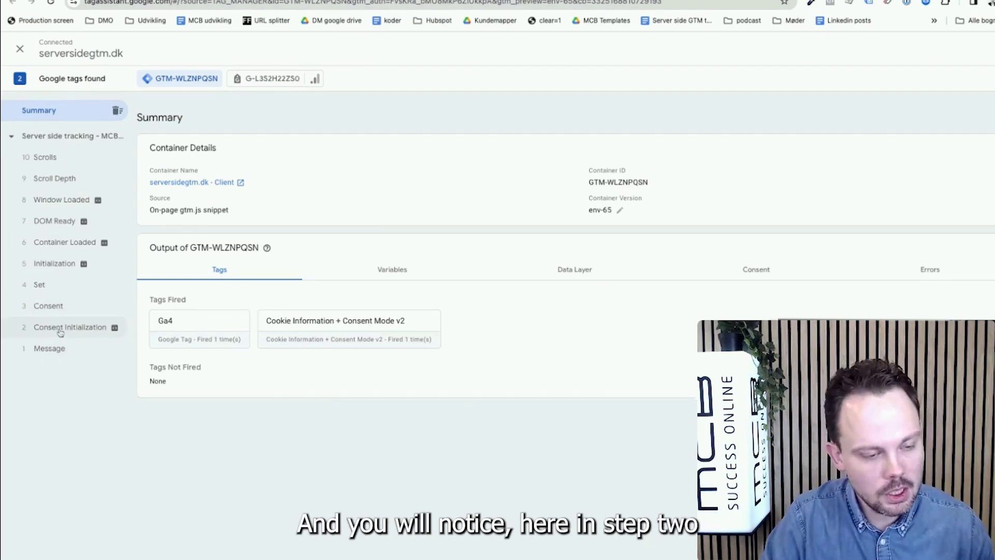
# Inspect the Consent Initialization event, then view the Consent event's gtag("consent", "default") call.
pyautogui.click(61, 331)
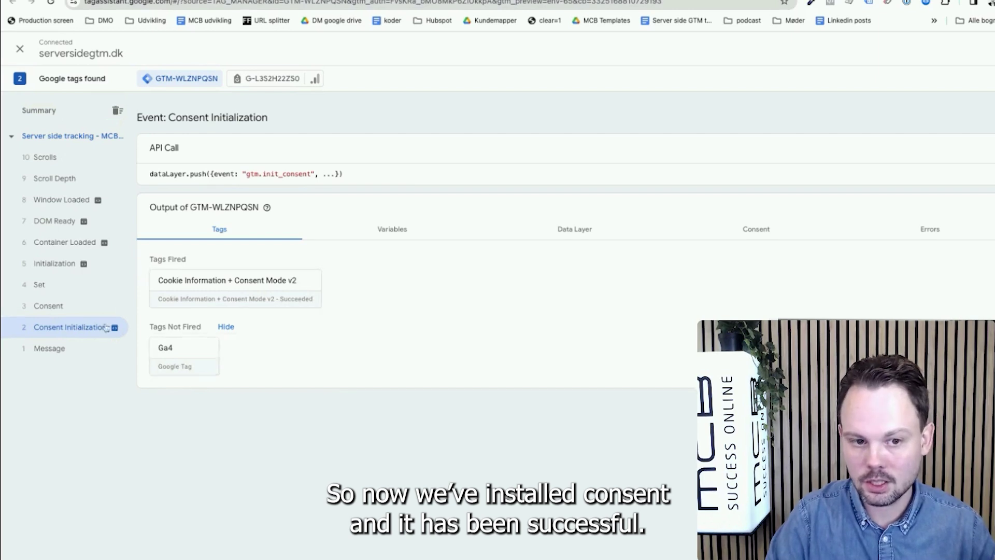
pyautogui.click(52, 308)
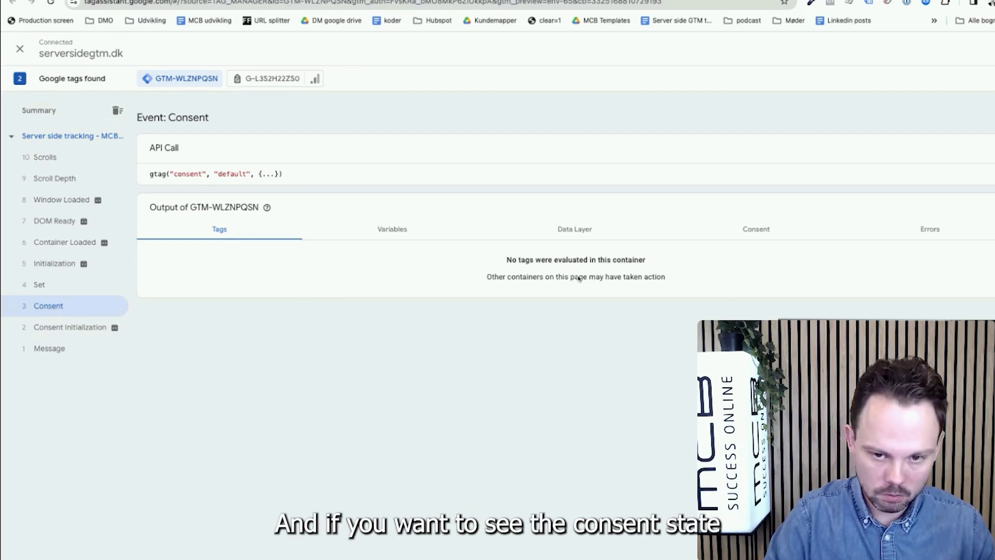
# Confirm every consent type is Denied on the Consent event and at Container Loaded, then review its tags.
pyautogui.click(755, 229)
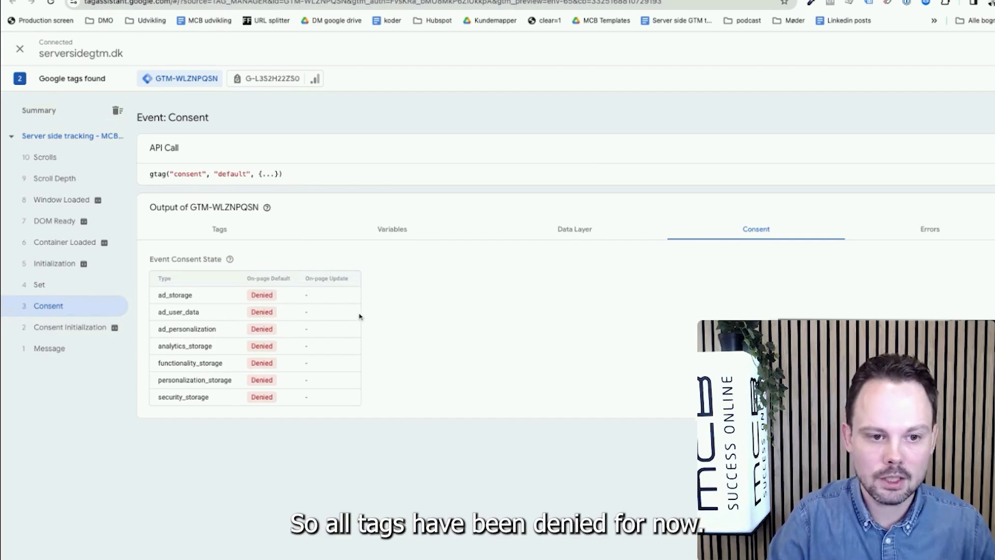
pyautogui.click(215, 231)
pyautogui.click(55, 286)
pyautogui.click(57, 265)
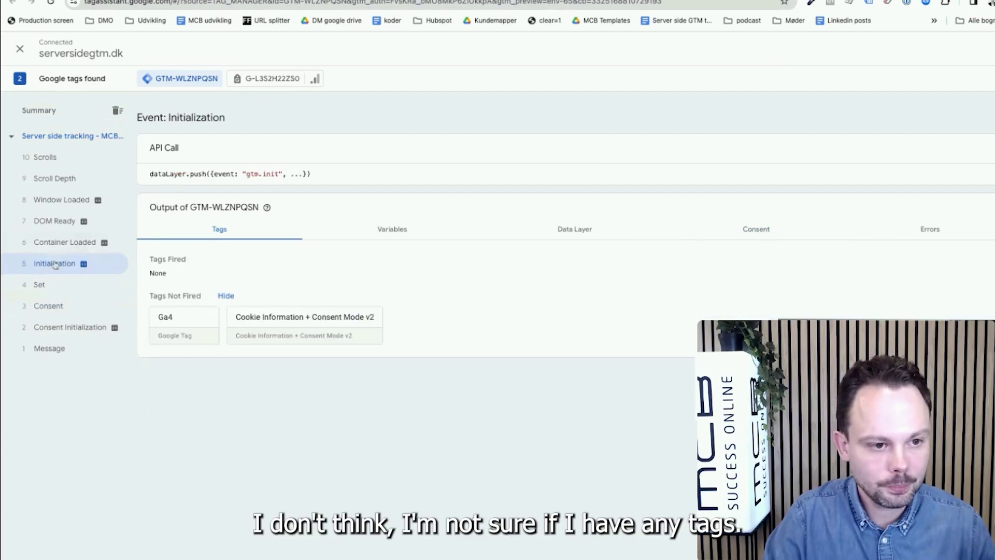
pyautogui.click(57, 244)
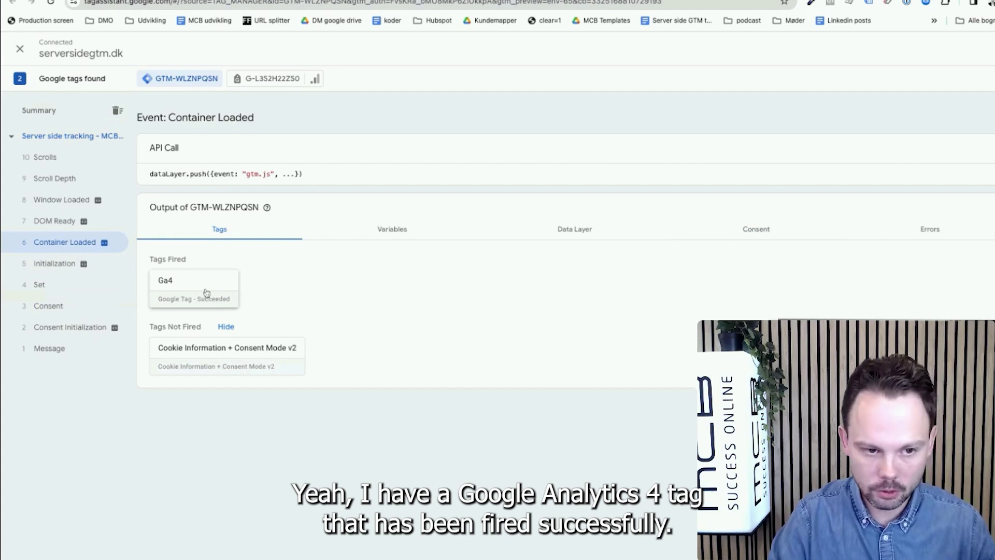
pyautogui.click(757, 234)
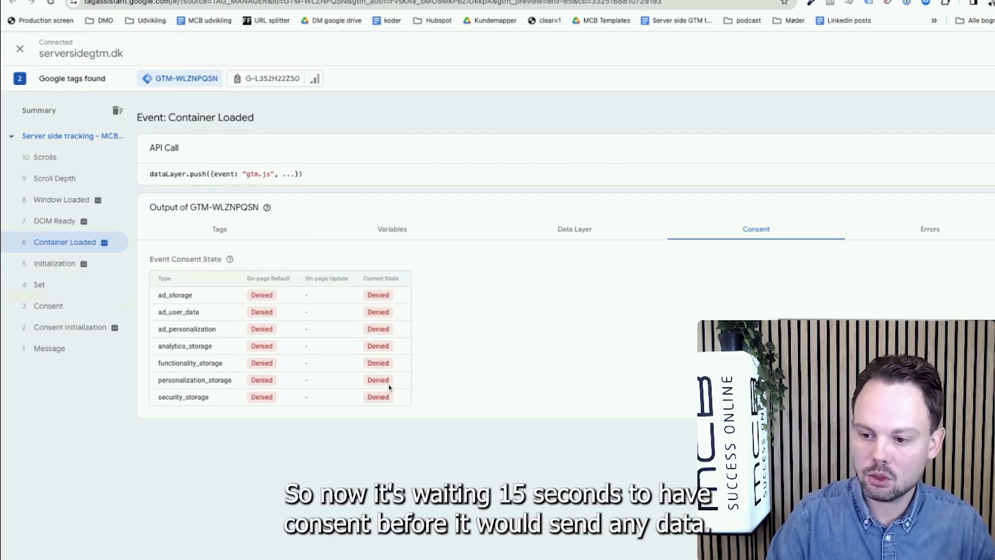
pyautogui.click(234, 231)
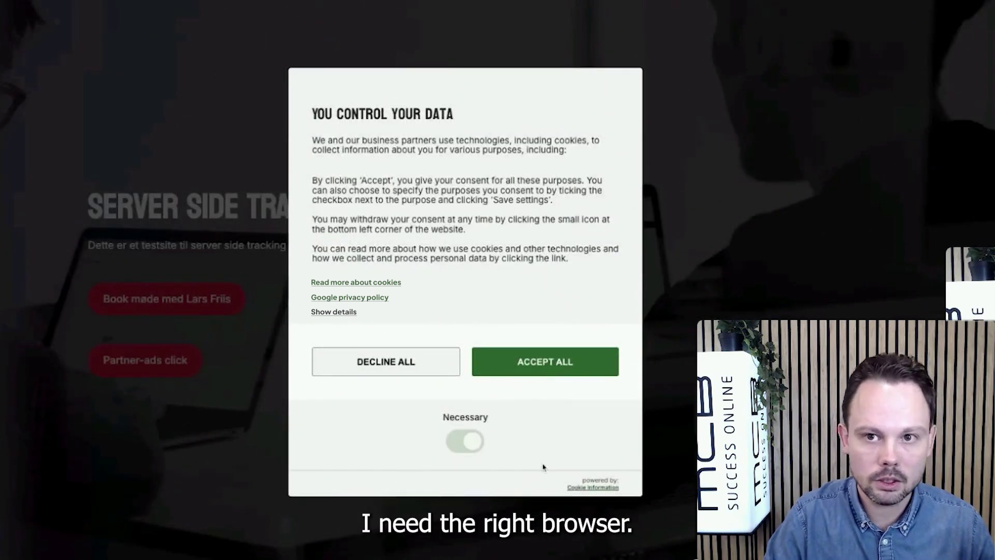
# Accept all cookies on the serversidegtm.dk Cookie Information banner with ACCEPT ALL.
pyautogui.click(562, 363)
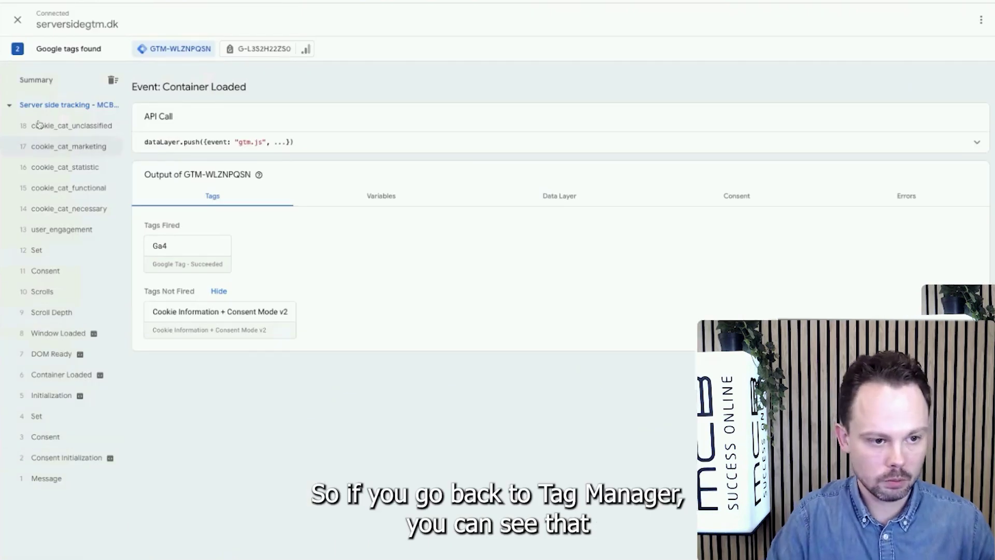
# View the new Consent update event's consent table, then check tags on Window Loaded and Container Loaded.
pyautogui.click(50, 277)
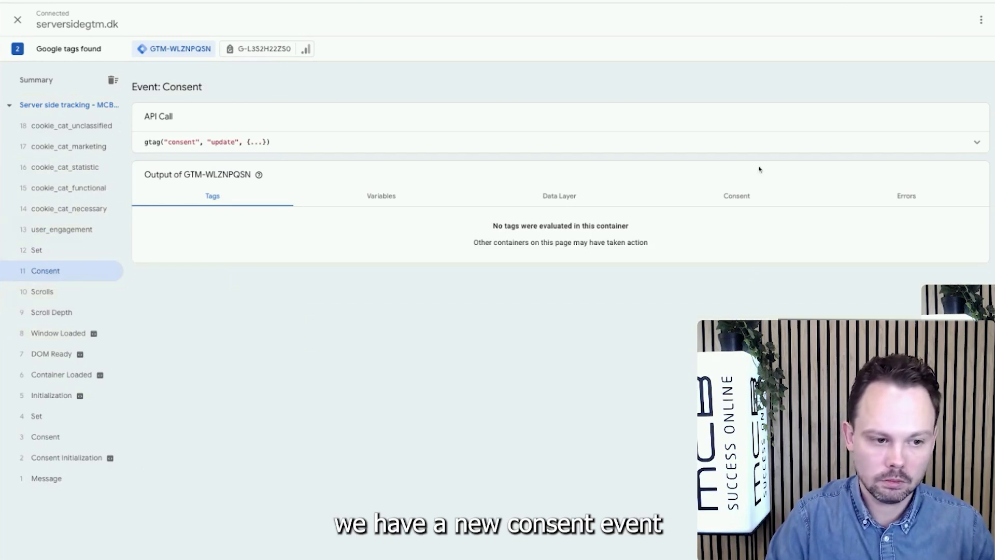
pyautogui.click(747, 195)
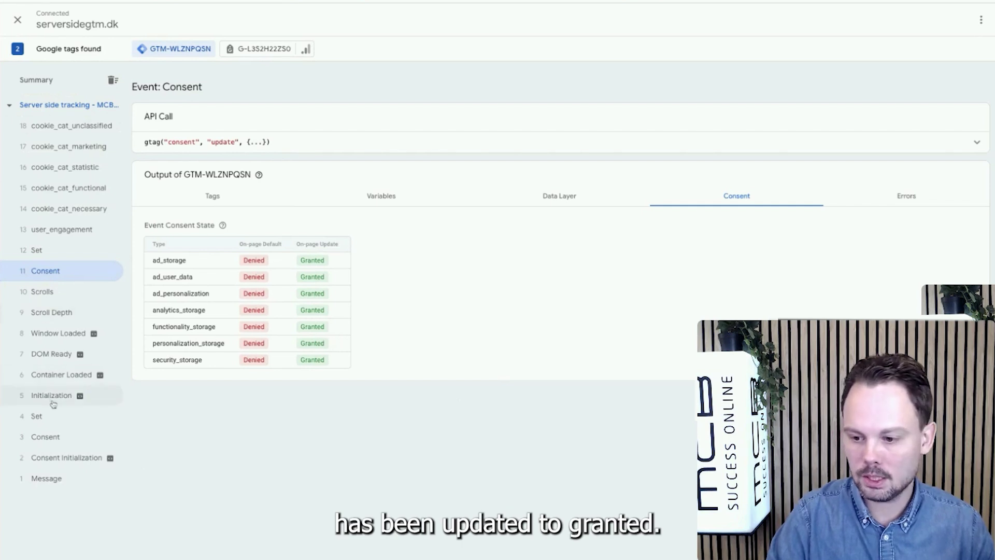
pyautogui.click(52, 335)
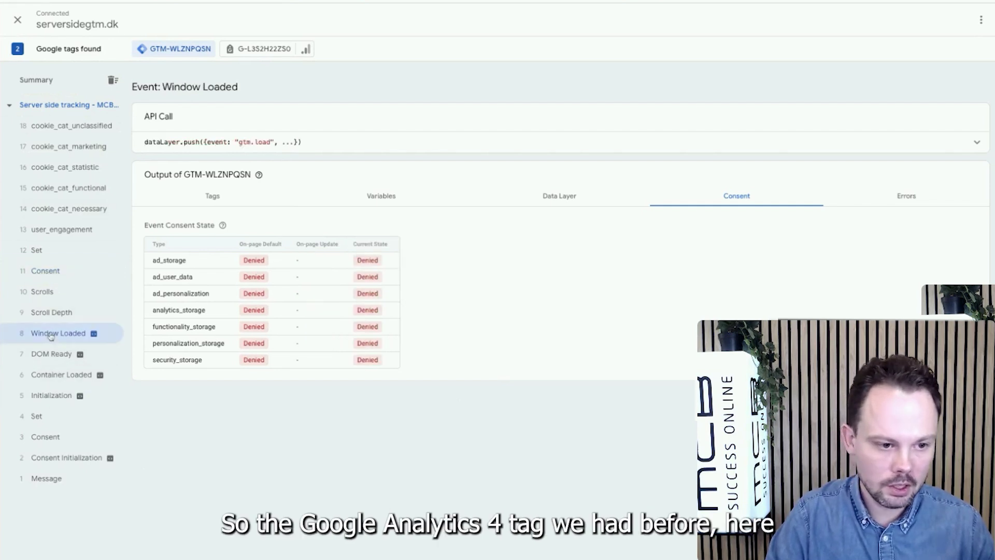
pyautogui.click(229, 196)
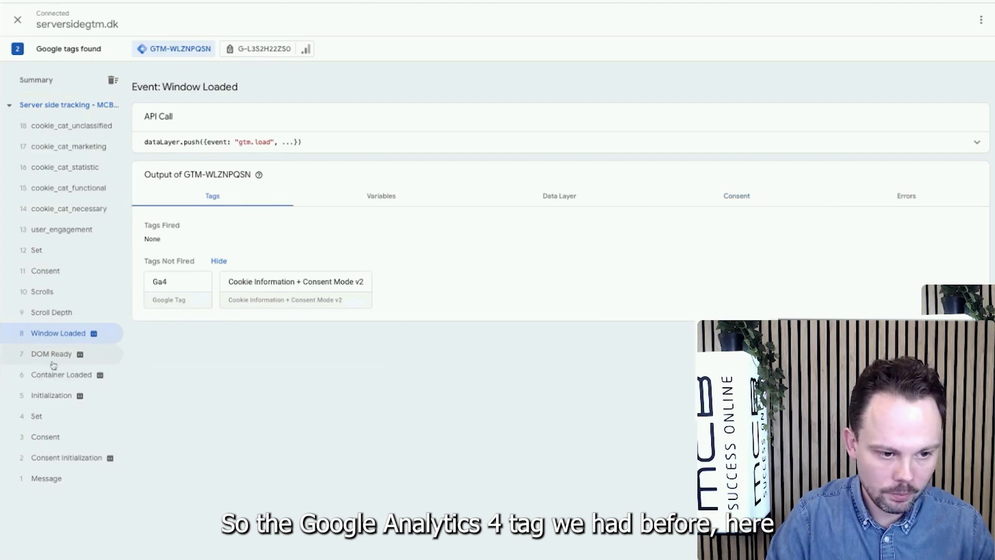
pyautogui.click(60, 378)
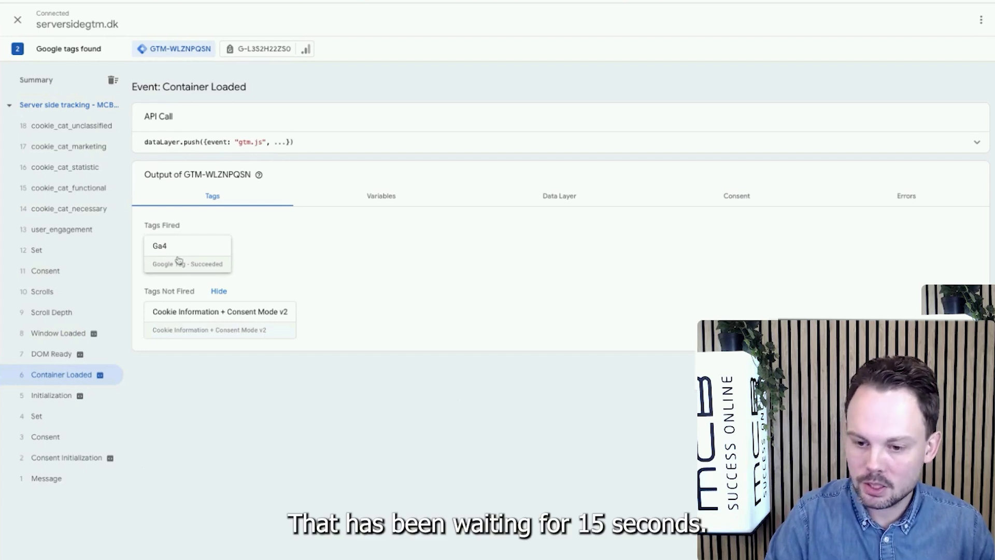
pyautogui.click(66, 277)
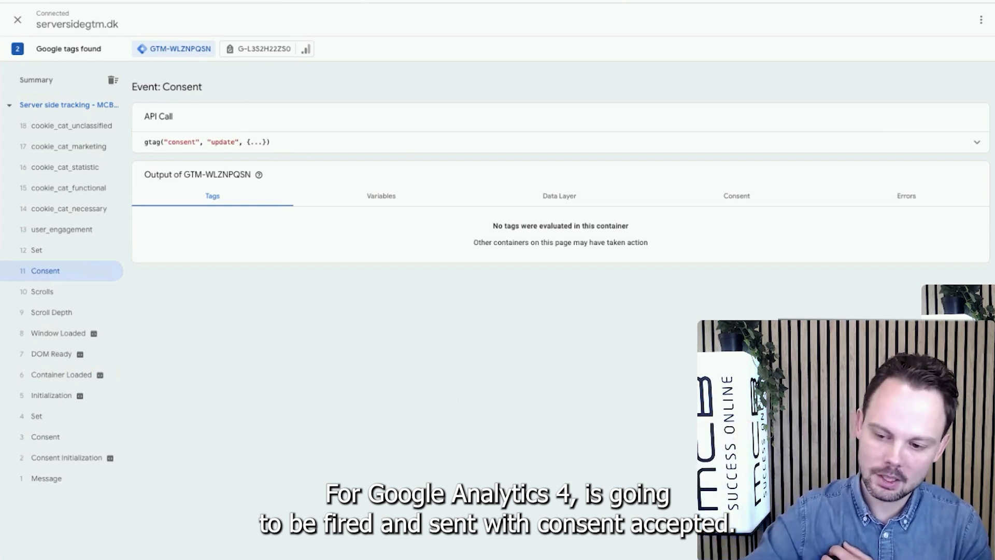
# Browse the cookie_cat_necessary, functional and marketing events, recheck the Denied-to-Granted table, then return to the site.
pyautogui.click(75, 212)
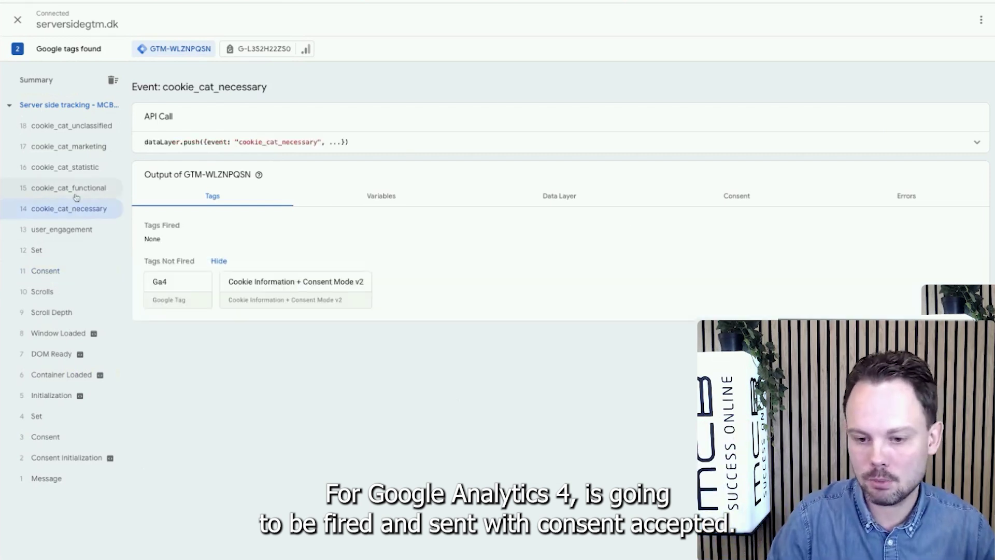
pyautogui.click(76, 191)
pyautogui.click(72, 147)
pyautogui.click(73, 188)
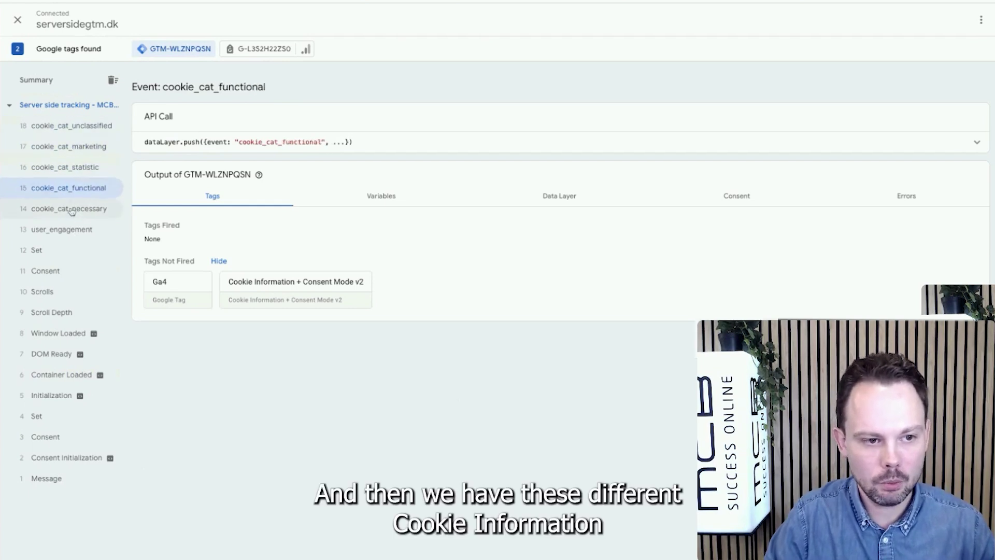
pyautogui.click(73, 210)
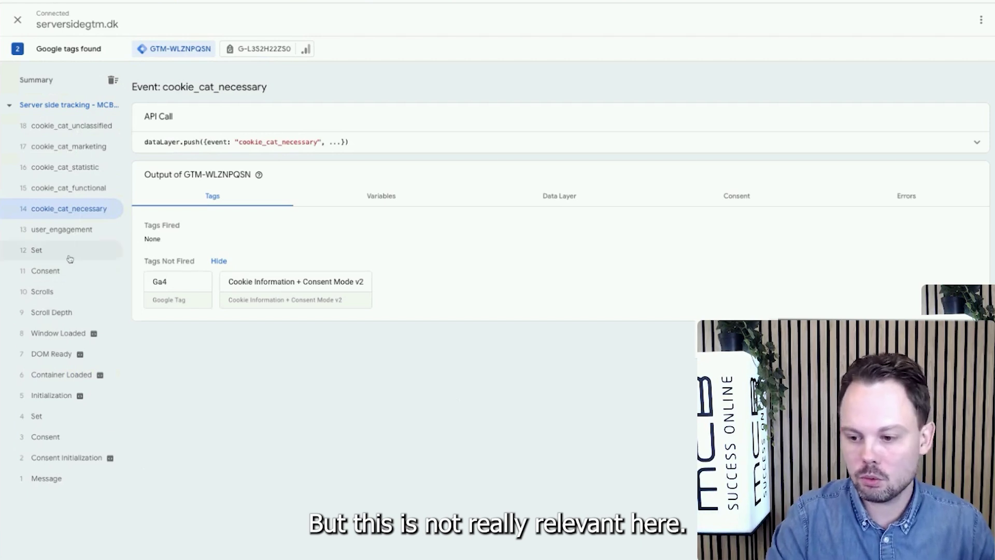
pyautogui.click(58, 275)
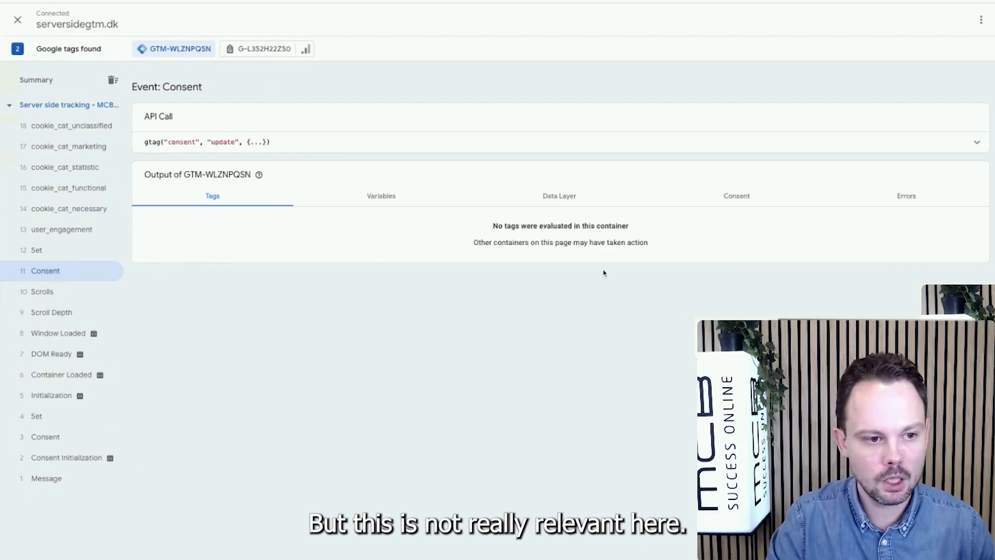
pyautogui.click(743, 204)
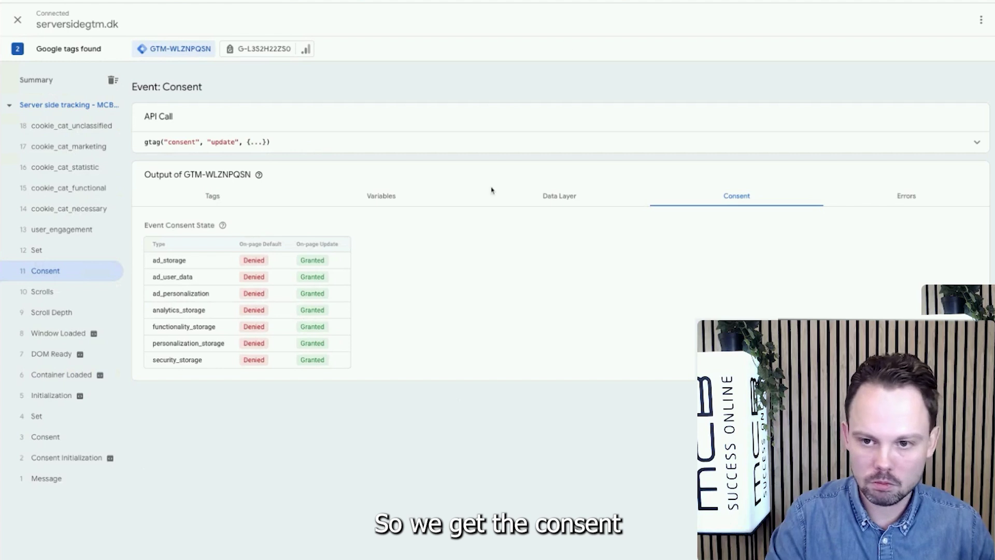
pyautogui.click(401, 0)
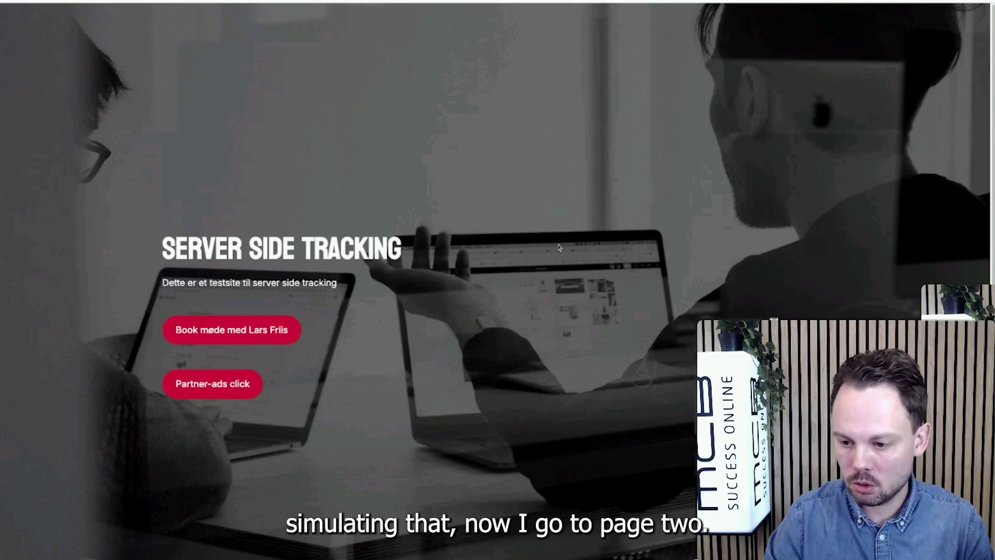
# Reload serversidegtm.dk with F5 to record a second page load, then return to Tag Assistant.
pyautogui.press('F5')
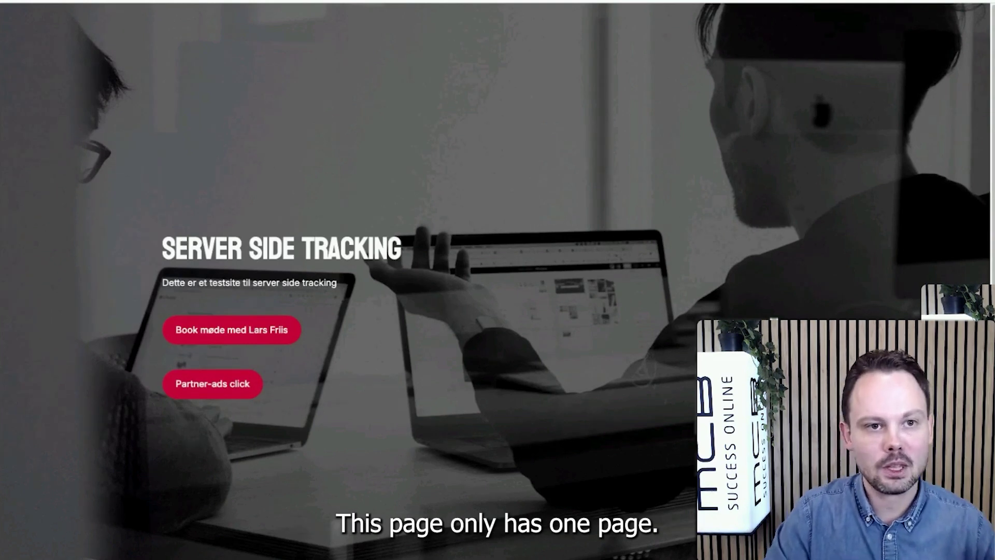
pyautogui.hotkey('alt', 'Tab')
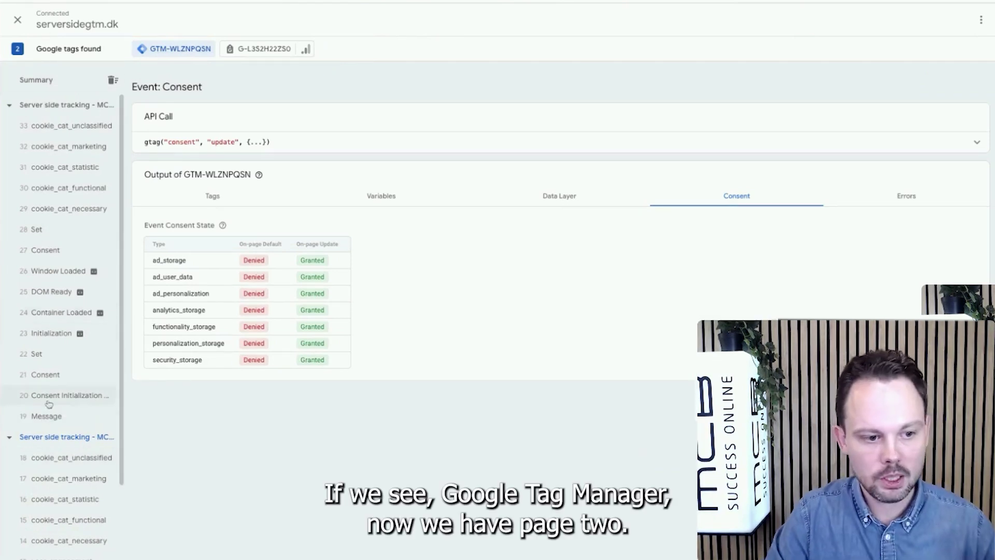
# Compare the reloaded page's event 21 default Denied consent with event 27's update to Granted.
pyautogui.click(52, 377)
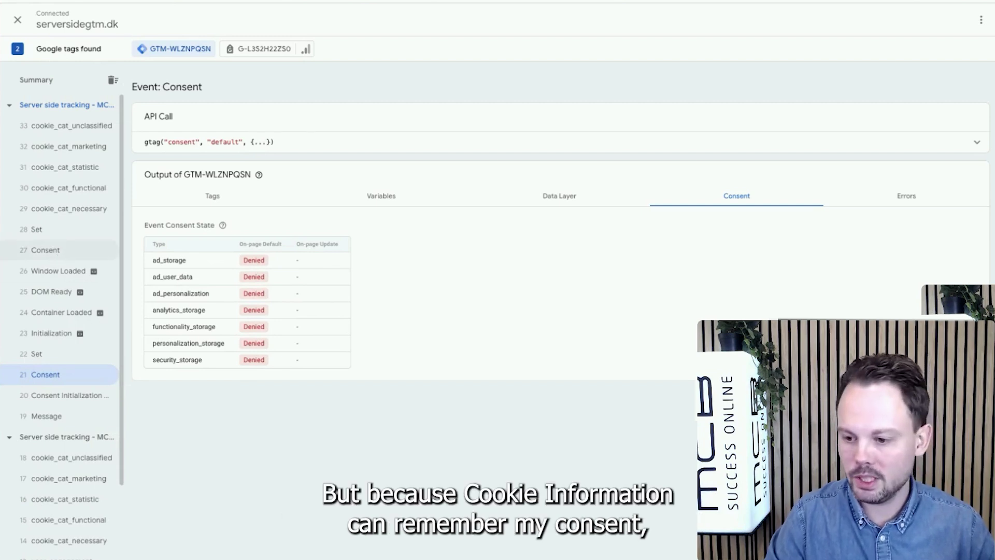
pyautogui.click(45, 251)
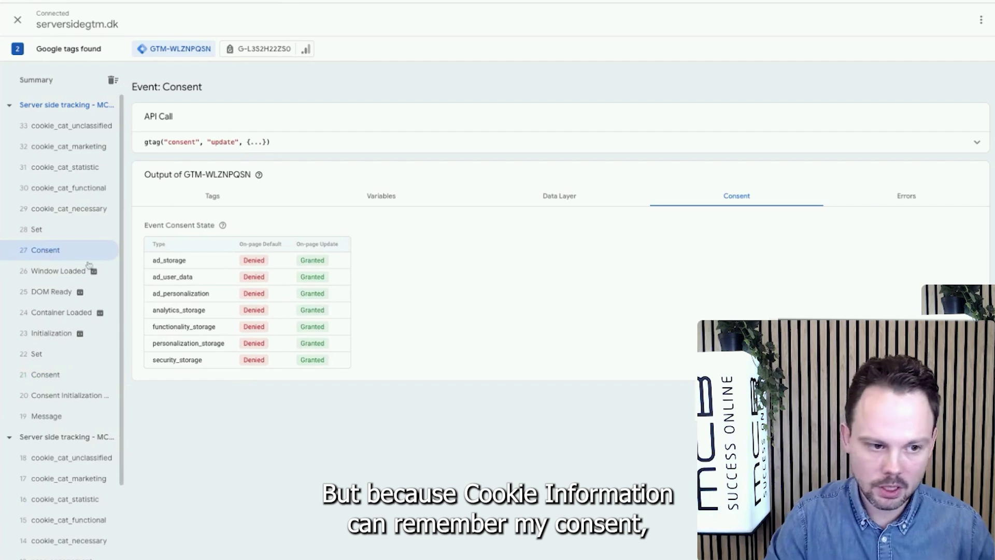